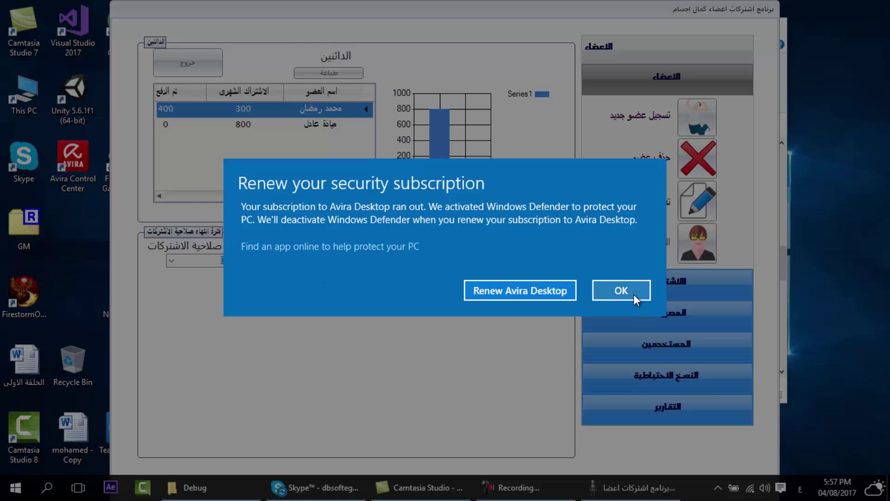
- Dismiss the Avira warning and scroll the debtors grid to see fees 300/800 and payments 400/0
{"action": "left_click", "coordinate": [624, 295]}
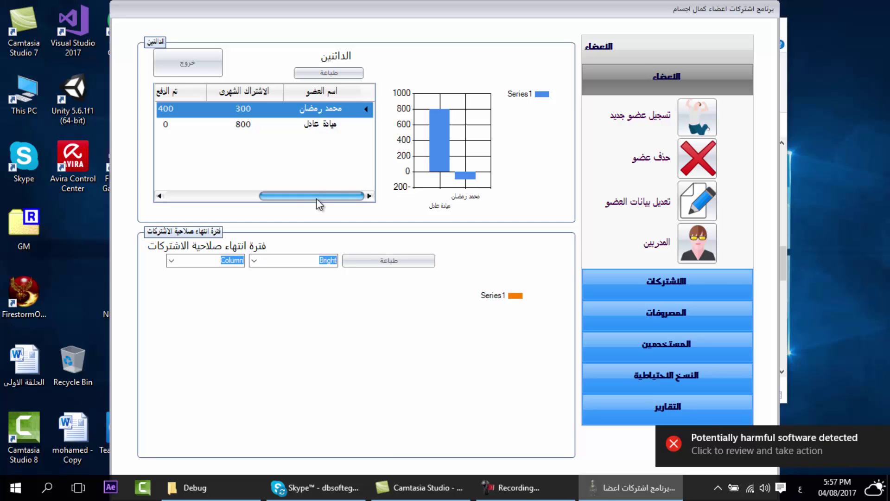
{"action": "left_click_drag", "start_coordinate": [316, 198], "coordinate": [291, 201]}
{"action": "scroll", "coordinate": [292, 202], "scroll_direction": "right", "scroll_amount": 2}
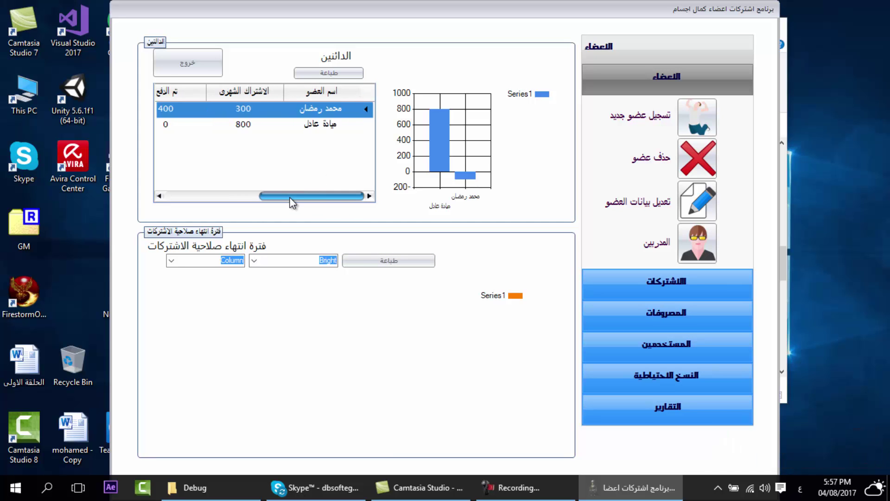
{"action": "scroll", "coordinate": [277, 196], "scroll_direction": "left", "scroll_amount": 2}
{"action": "scroll", "coordinate": [200, 110], "scroll_direction": "right", "scroll_amount": 2}
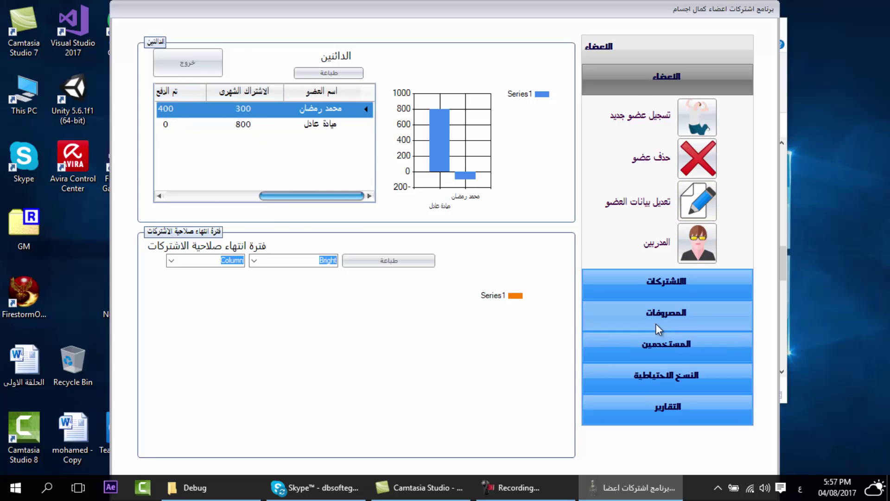
- Review the services price list (300, 50, 15) under الاشتراكات, then close it
{"action": "left_click", "coordinate": [665, 281]}
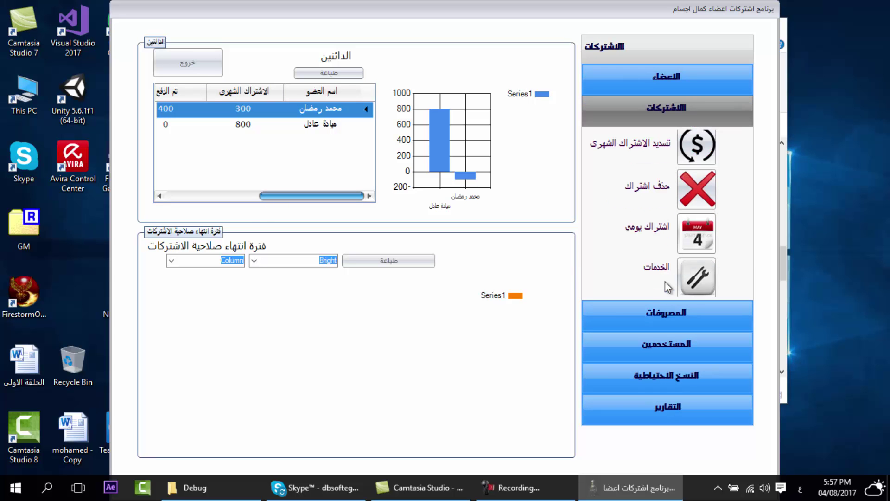
{"action": "left_click", "coordinate": [663, 281]}
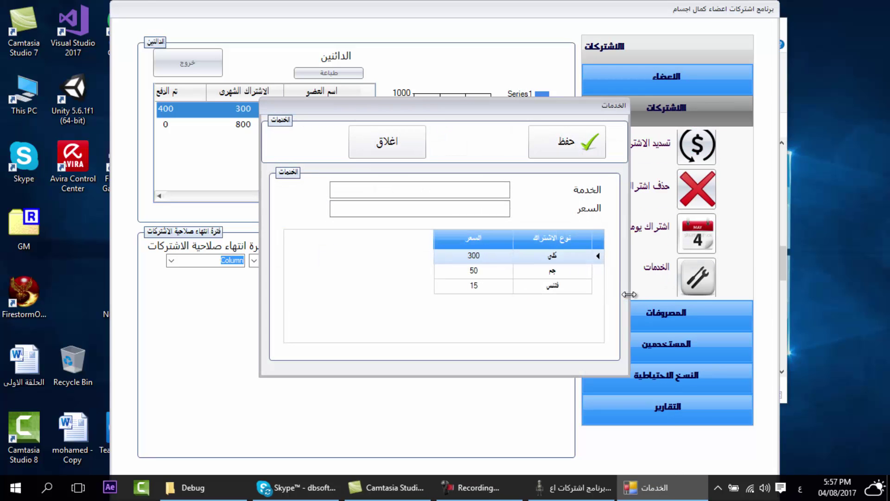
{"action": "left_click", "coordinate": [552, 258]}
{"action": "left_click", "coordinate": [550, 273]}
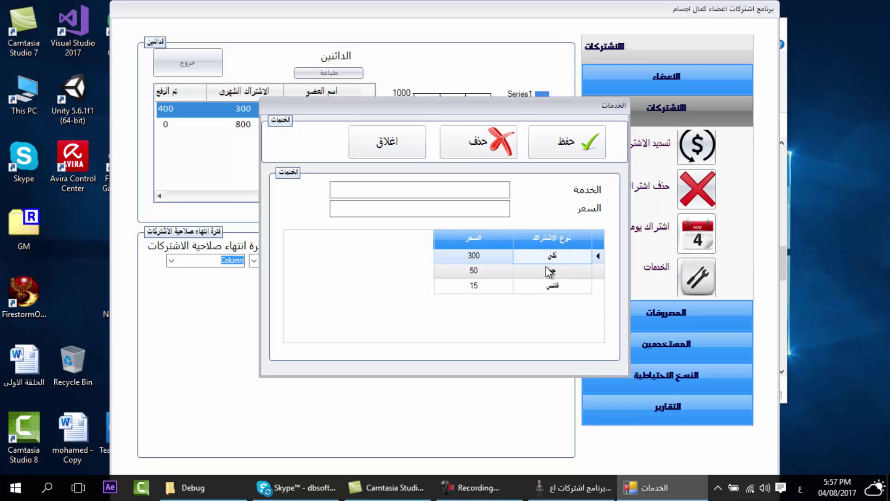
{"action": "left_click", "coordinate": [545, 284]}
{"action": "left_click", "coordinate": [517, 255]}
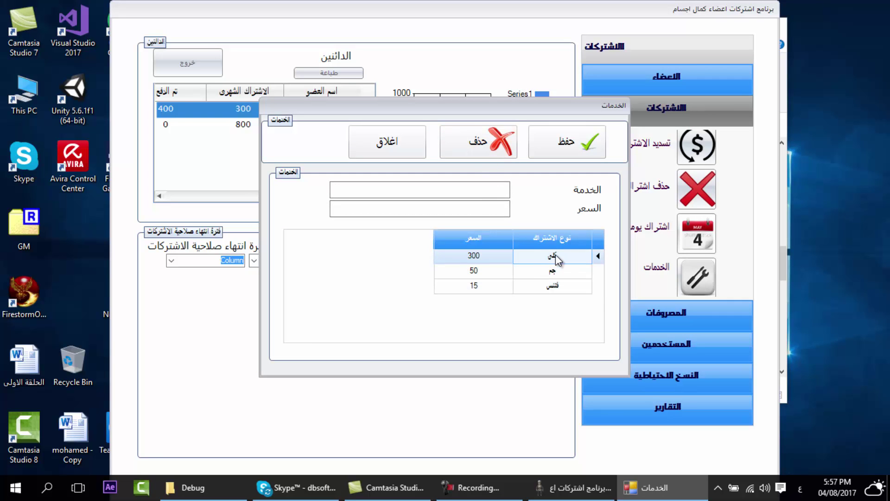
{"action": "left_click", "coordinate": [562, 288]}
{"action": "left_click", "coordinate": [512, 274]}
{"action": "left_click", "coordinate": [511, 274]}
{"action": "left_click", "coordinate": [531, 286]}
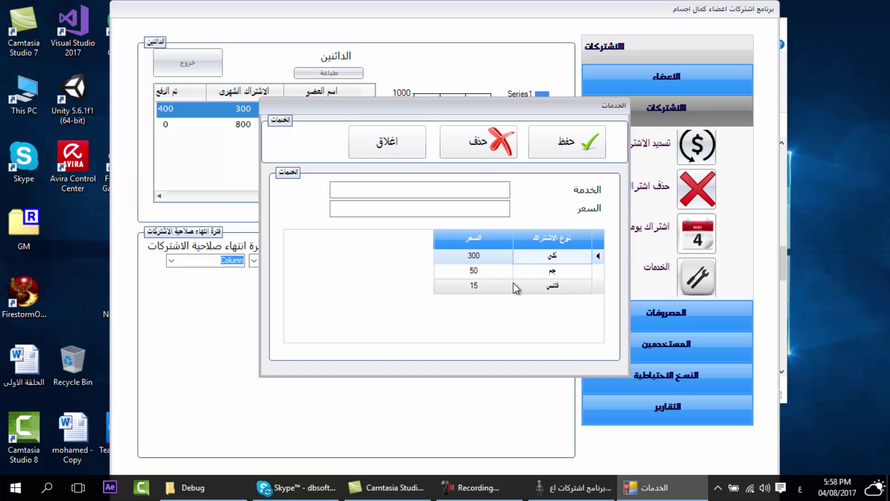
{"action": "left_click", "coordinate": [392, 145]}
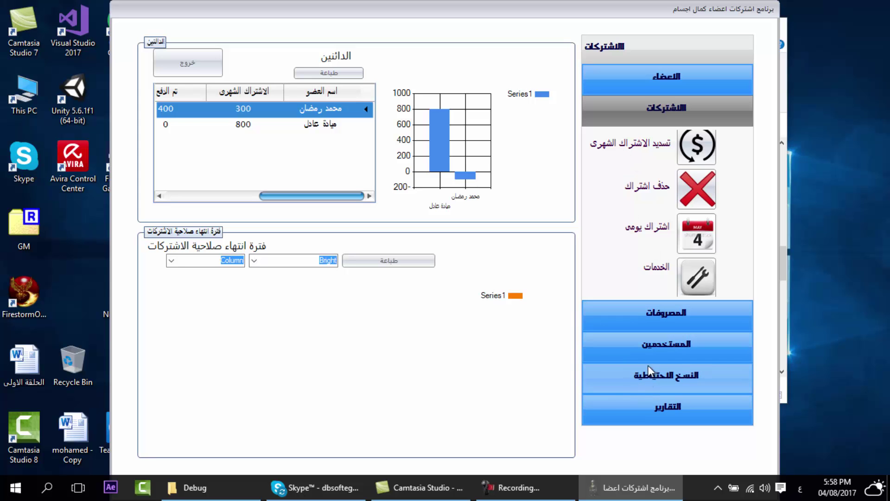
- List members assigned to a trainer in the المدربين lookup, switch to another trainer, then close it
{"action": "left_click", "coordinate": [654, 82]}
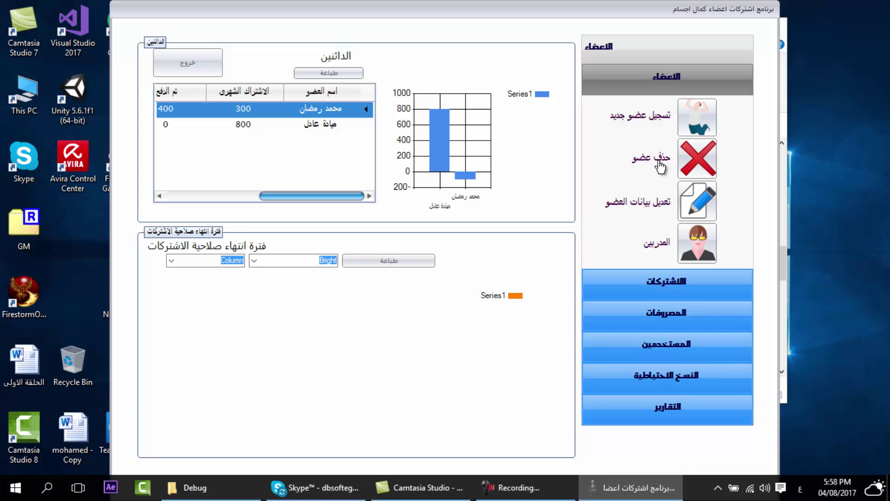
{"action": "left_click", "coordinate": [661, 251]}
{"action": "left_click", "coordinate": [398, 145]}
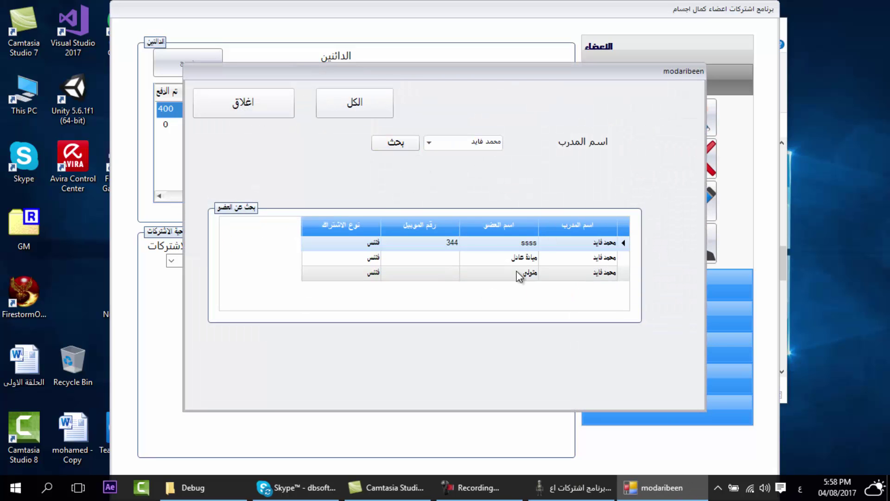
{"action": "left_click", "coordinate": [429, 144]}
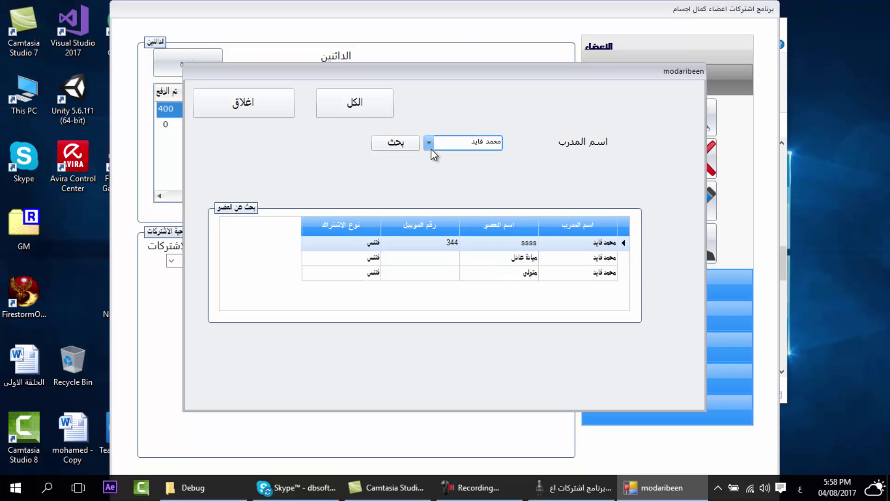
{"action": "left_click", "coordinate": [477, 170]}
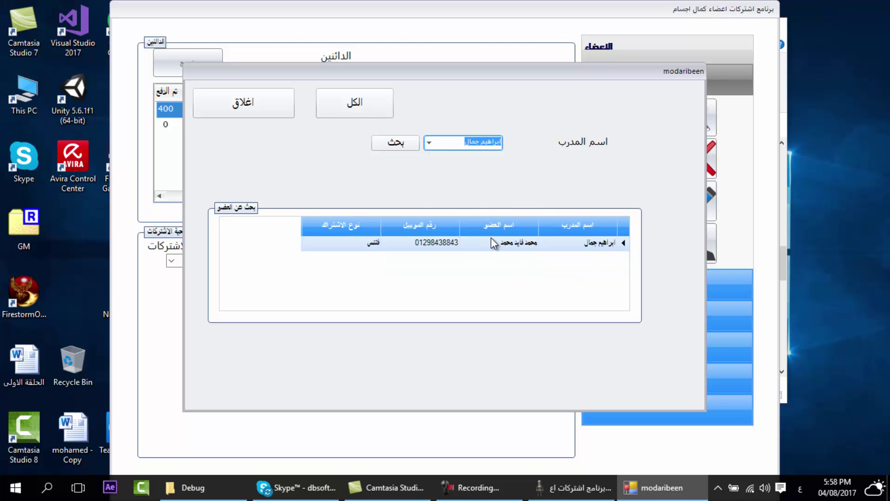
{"action": "left_click", "coordinate": [249, 101]}
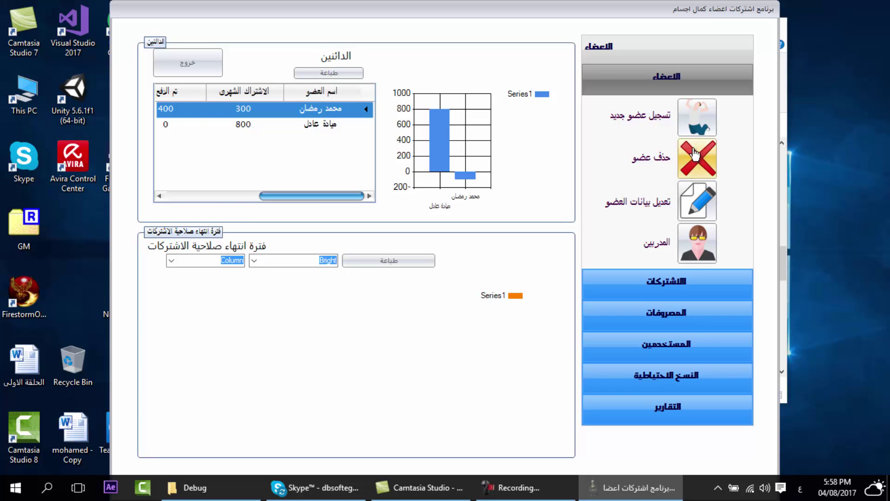
- Start a new member registration and capture the member's photo with the webcam instead of a file
{"action": "left_click", "coordinate": [620, 128]}
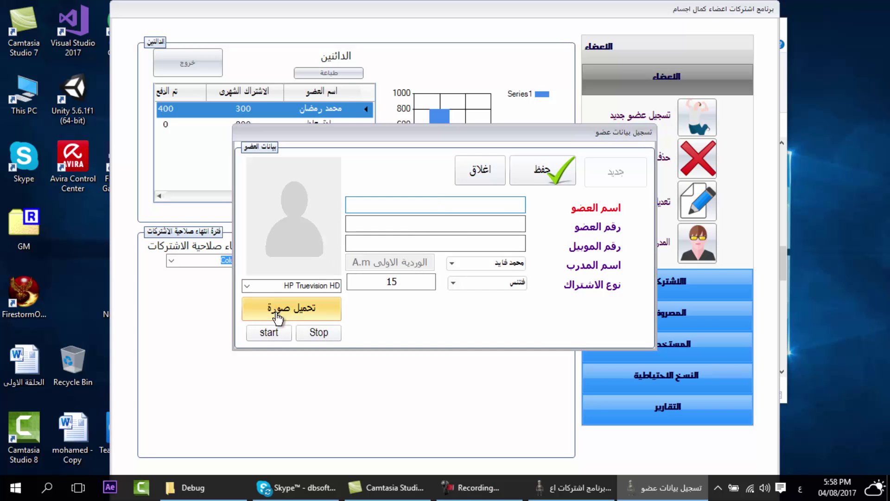
{"action": "left_click", "coordinate": [308, 319]}
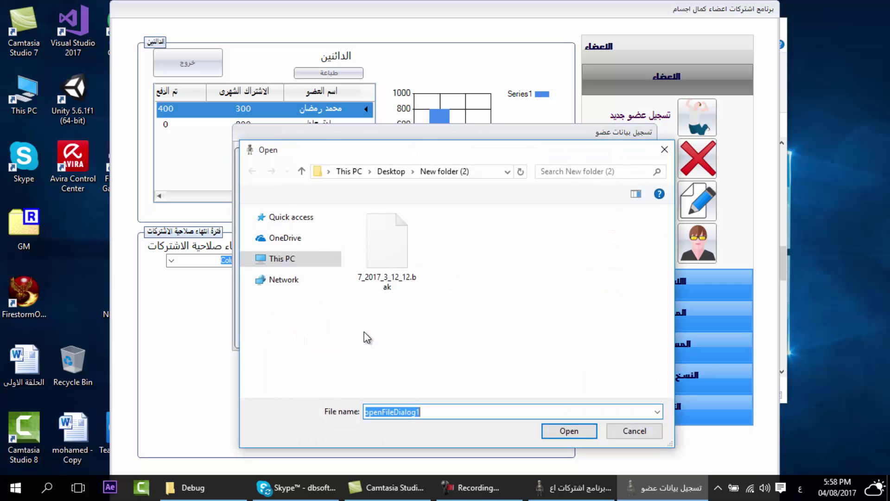
{"action": "left_click", "coordinate": [664, 148]}
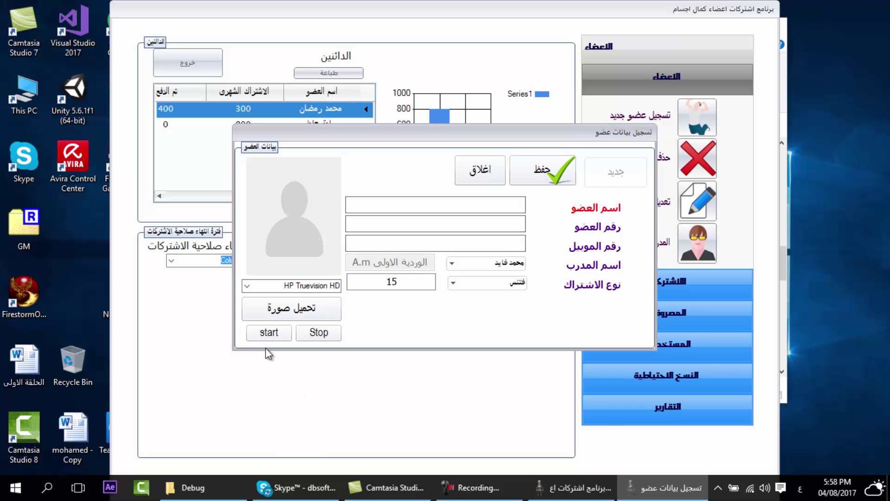
{"action": "left_click", "coordinate": [268, 331]}
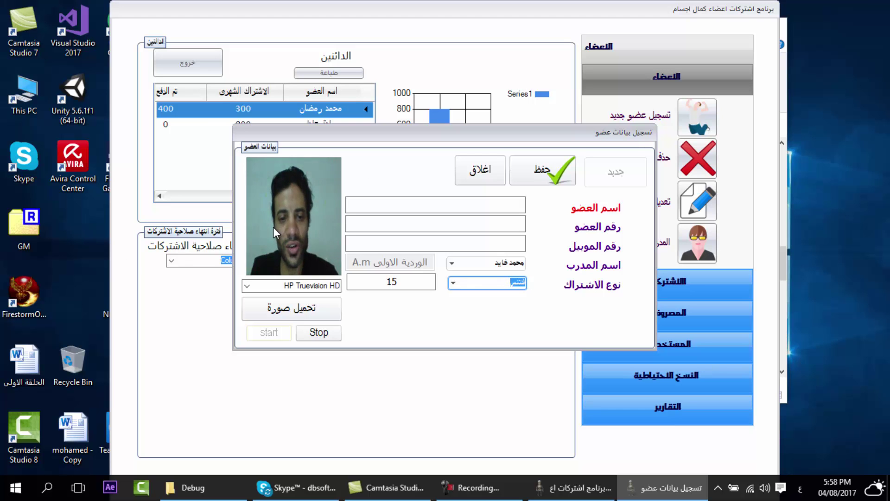
{"action": "left_click", "coordinate": [319, 333]}
{"action": "left_click", "coordinate": [496, 211]}
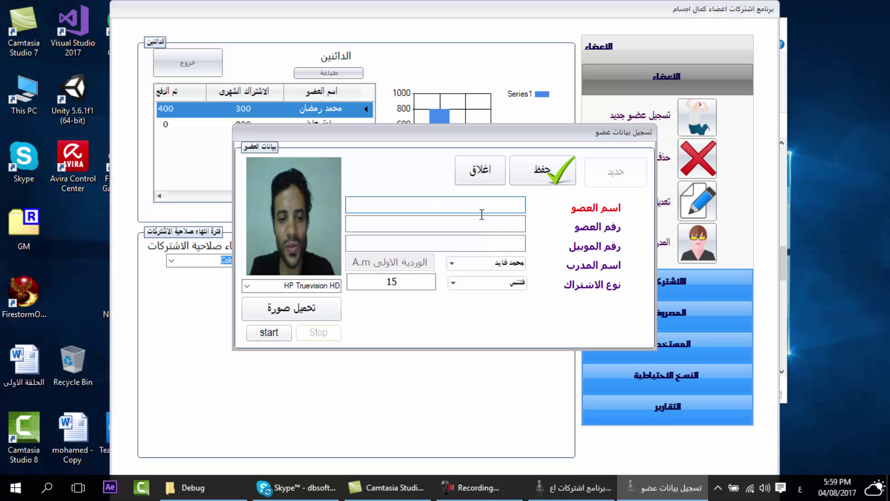
- Enter the new member's full name, member number and mobile number
{"action": "left_click", "coordinate": [475, 225]}
{"action": "type", "text": "7"}
{"action": "left_click", "coordinate": [472, 244]}
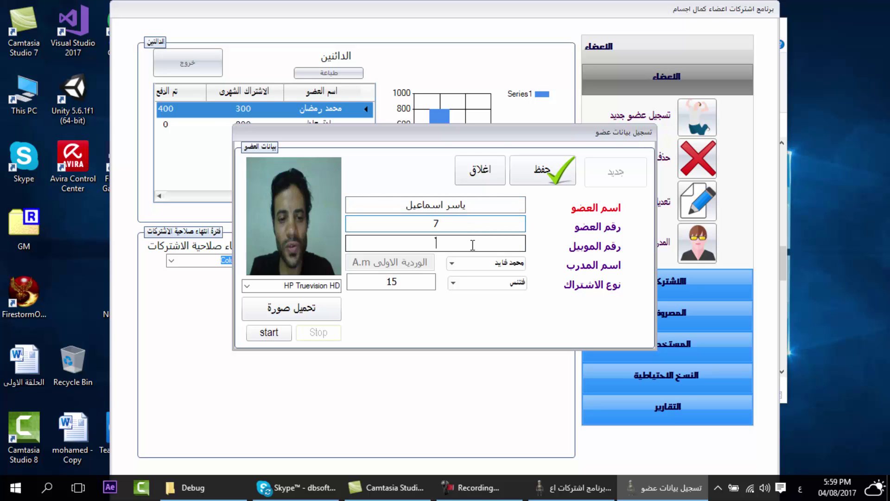
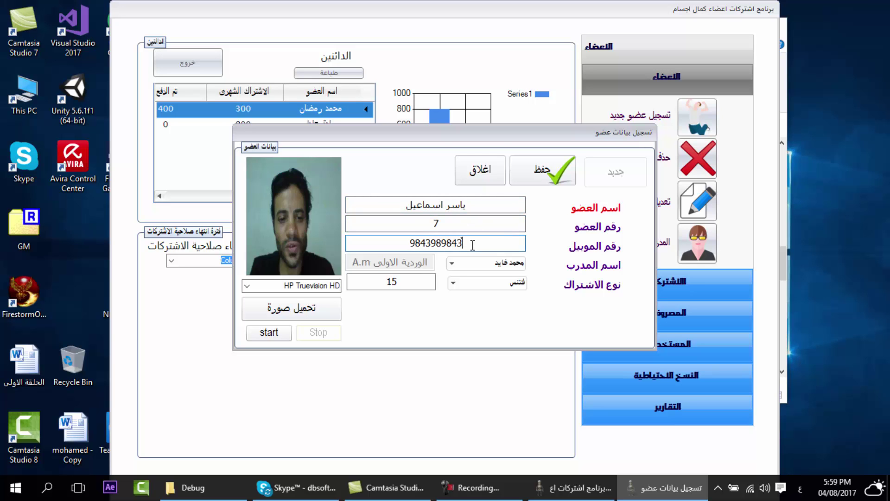
- Assign a different trainer and choose the كلي subscription priced 300
{"action": "left_click", "coordinate": [496, 263]}
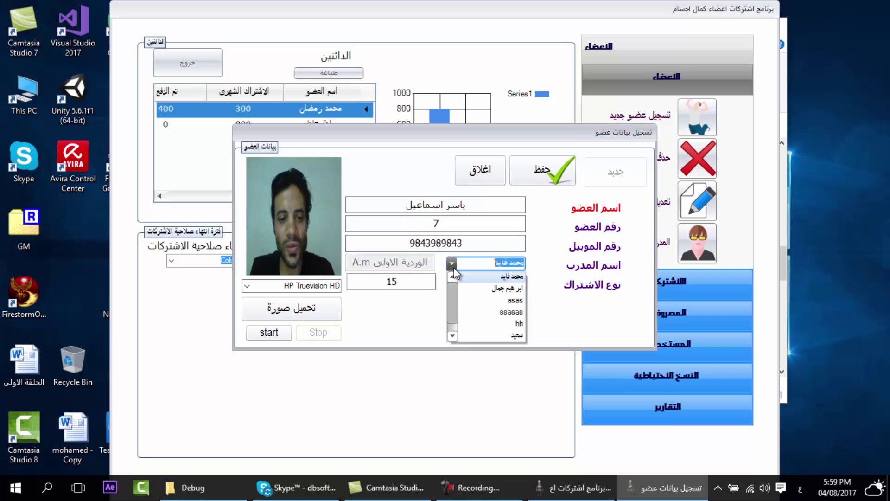
{"action": "left_click", "coordinate": [495, 289]}
{"action": "left_click", "coordinate": [491, 282]}
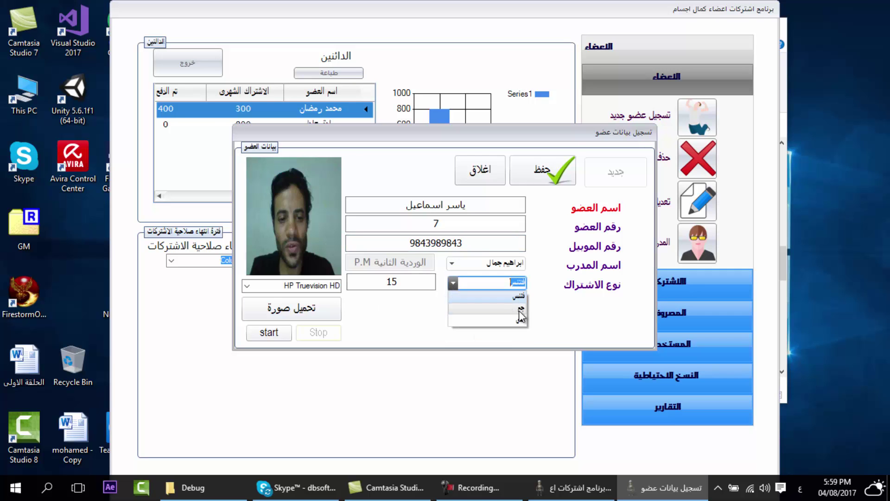
{"action": "left_click", "coordinate": [518, 299]}
{"action": "left_click", "coordinate": [453, 282]}
{"action": "left_click", "coordinate": [517, 319]}
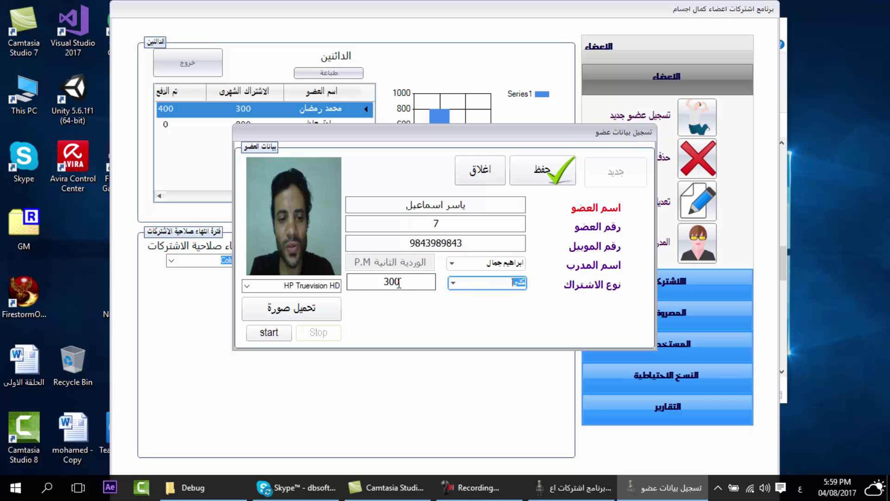
- Save the new member, load them into the payment form and enter the paid amount
{"action": "left_click", "coordinate": [545, 183]}
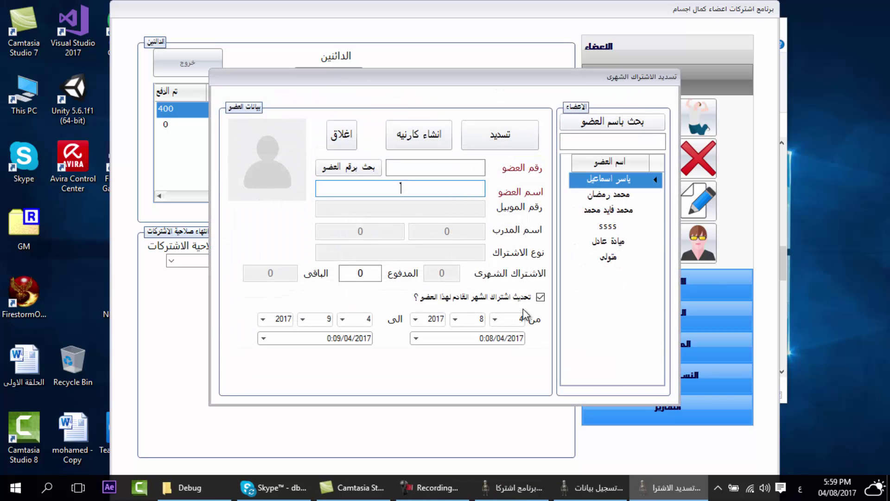
{"action": "left_click", "coordinate": [605, 181]}
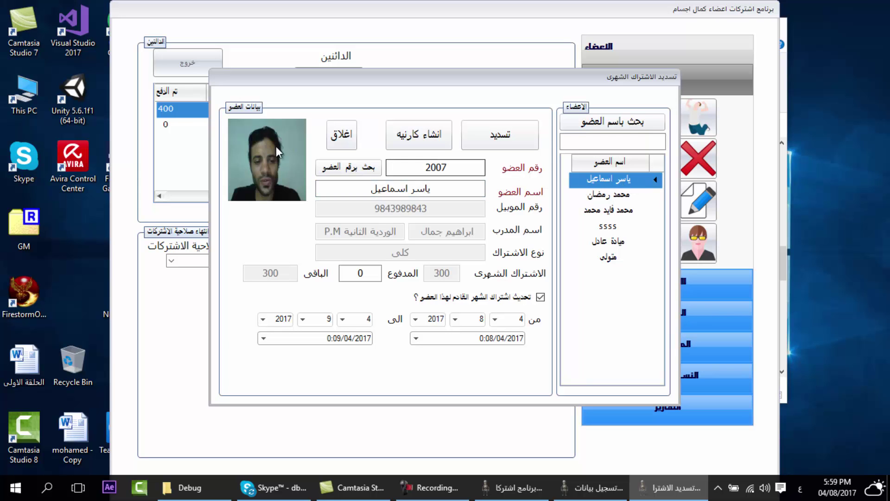
{"action": "left_click", "coordinate": [608, 195]}
{"action": "left_click", "coordinate": [608, 226]}
{"action": "left_click", "coordinate": [608, 179]}
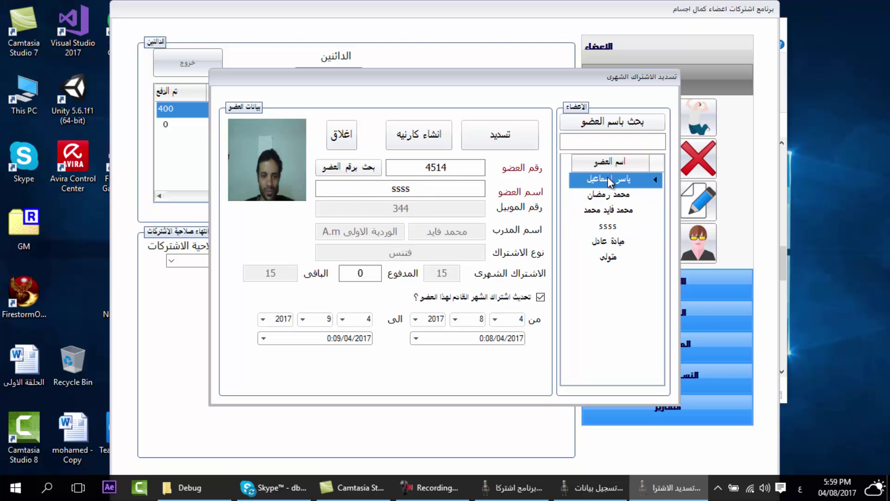
{"action": "left_click", "coordinate": [610, 143]}
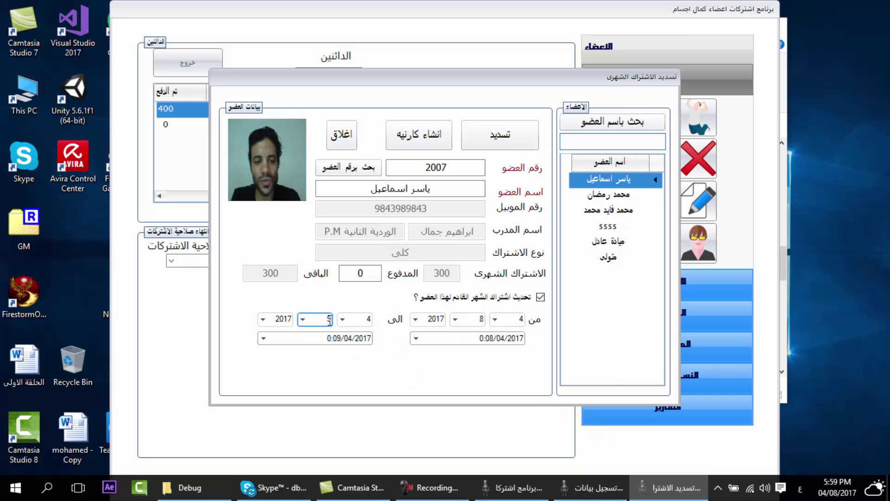
{"action": "left_click", "coordinate": [367, 273]}
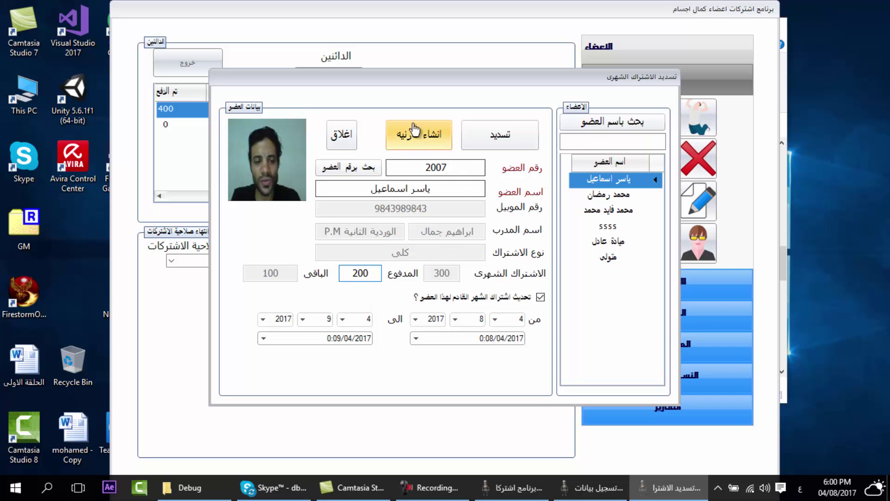
- Preview the membership card, record the 200 payment on the 300 fee, and close the form
{"action": "left_click", "coordinate": [418, 141]}
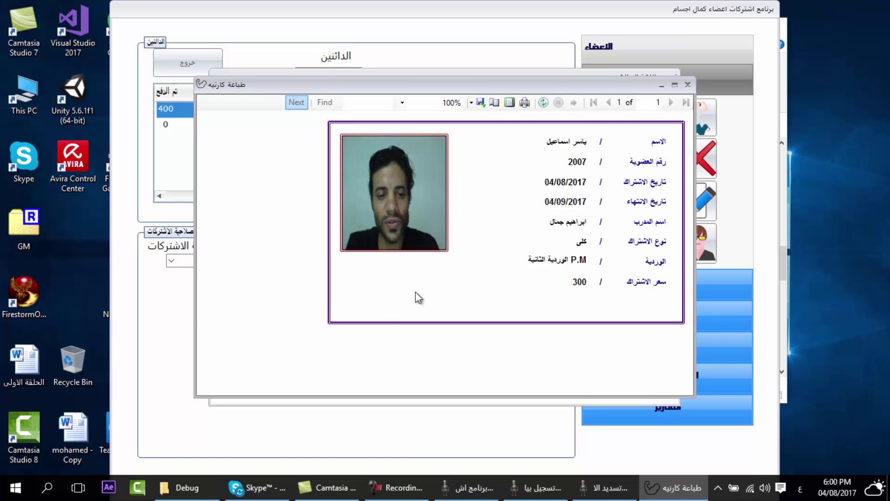
{"action": "left_click", "coordinate": [687, 85]}
{"action": "left_click", "coordinate": [494, 152]}
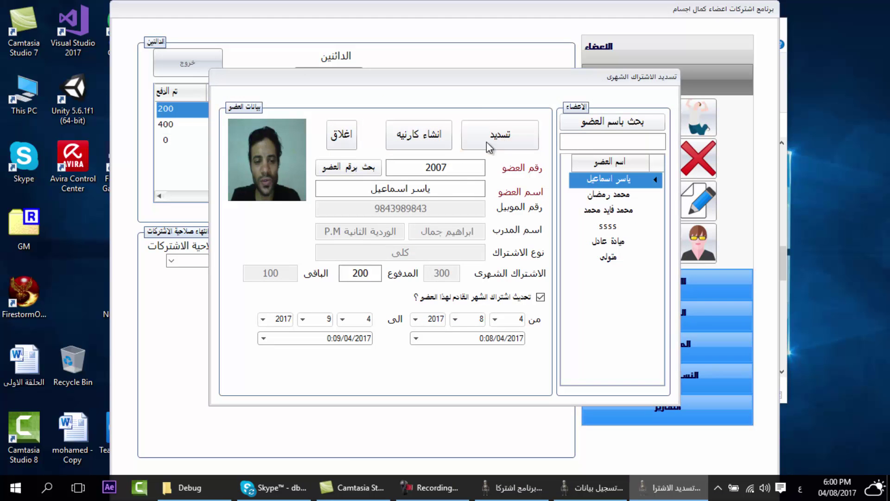
{"action": "left_click", "coordinate": [458, 284]}
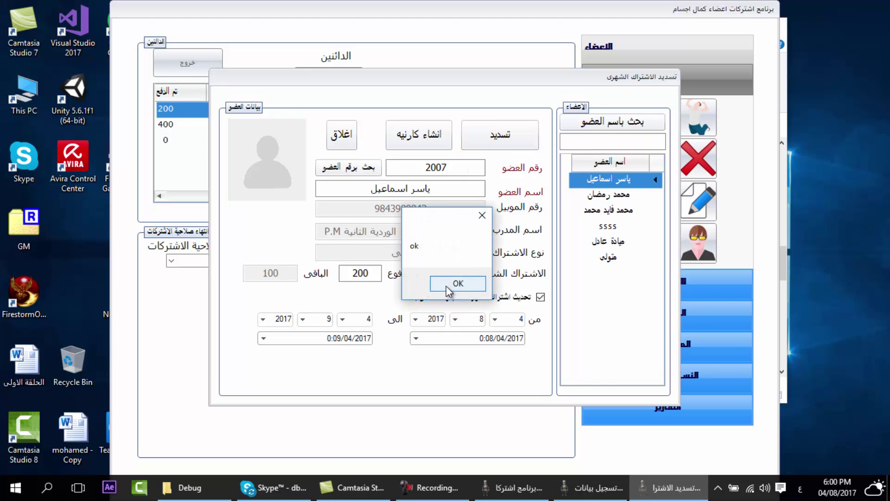
{"action": "left_click", "coordinate": [458, 284]}
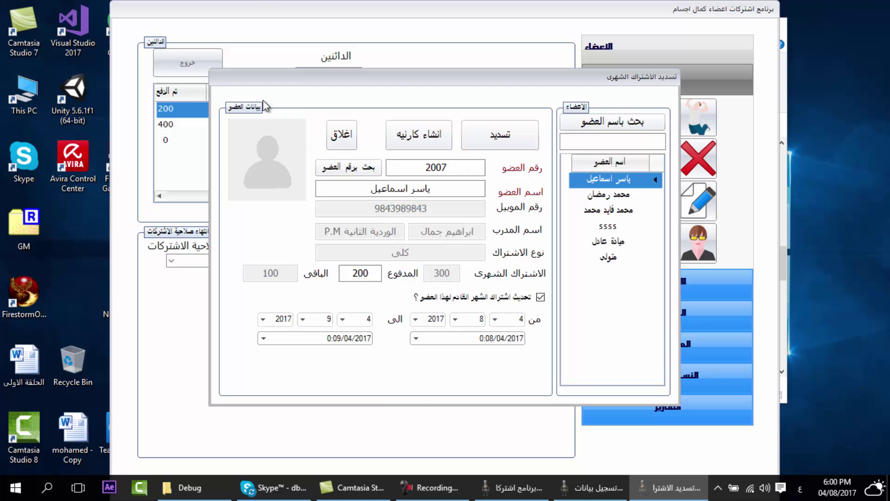
{"action": "left_click", "coordinate": [343, 136]}
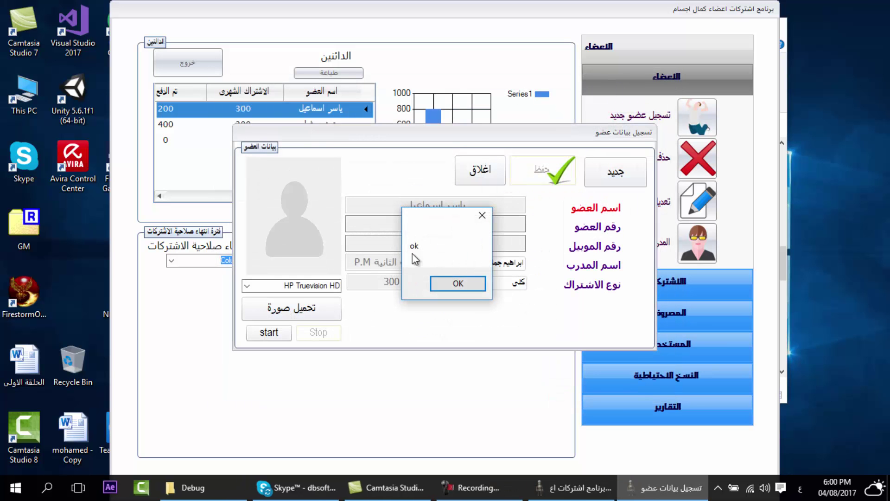
- Dismiss the message so the member form closes and the debtors list returns
{"action": "left_click", "coordinate": [458, 284]}
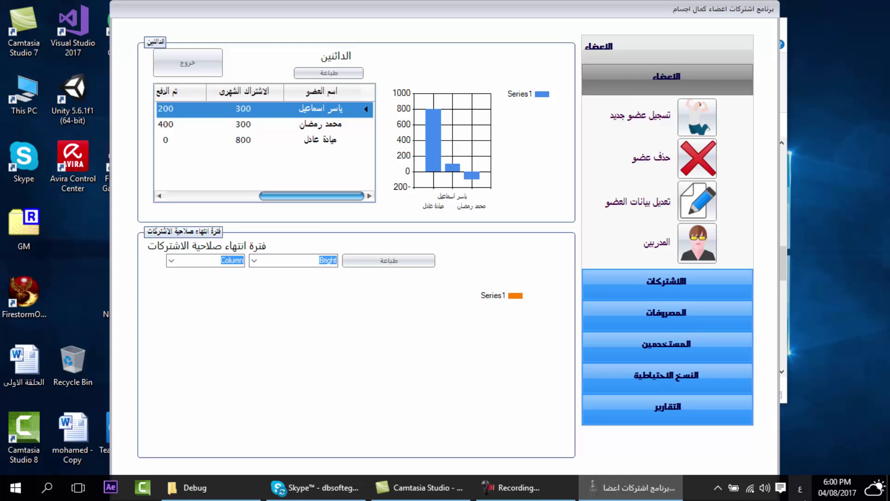
{"action": "mouse_move", "coordinate": [831, 495]}
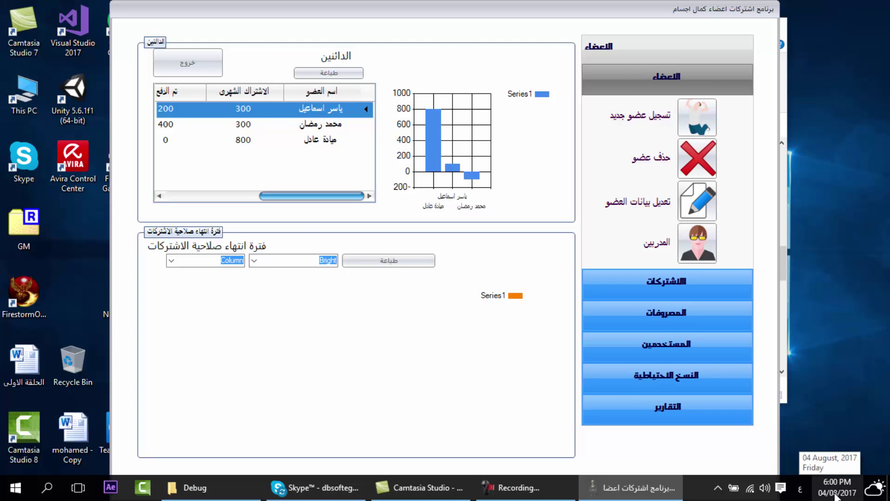
- Open Windows date and time settings and reach the Set time and date dialog
{"action": "left_click", "coordinate": [836, 495]}
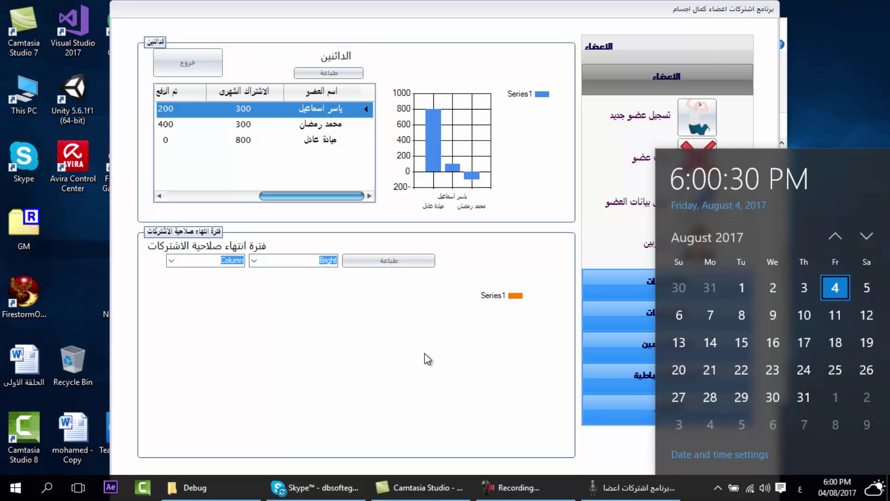
{"action": "key", "text": "super+i"}
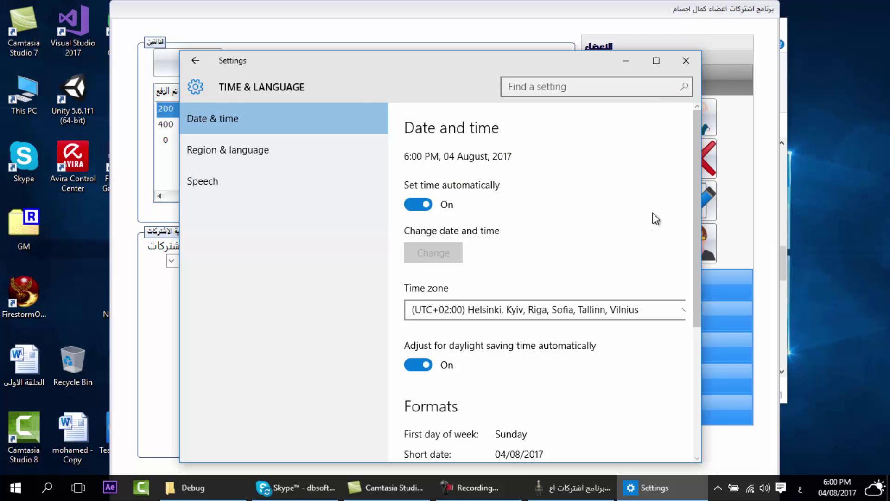
{"action": "left_click_drag", "start_coordinate": [697, 200], "coordinate": [691, 344]}
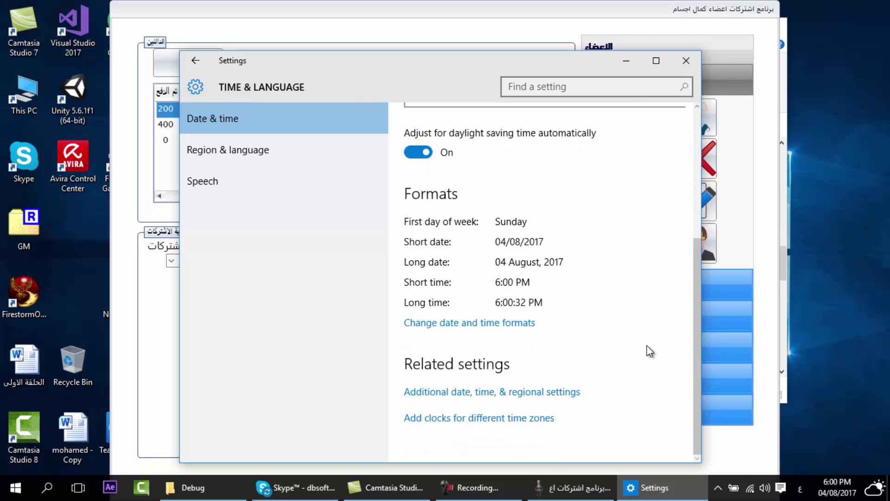
{"action": "left_click", "coordinate": [490, 393]}
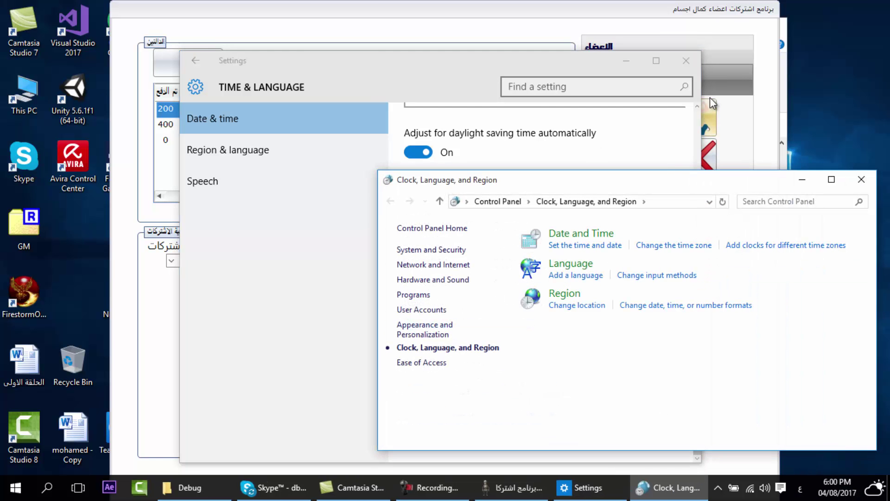
{"action": "left_click", "coordinate": [686, 61]}
{"action": "left_click", "coordinate": [584, 246]}
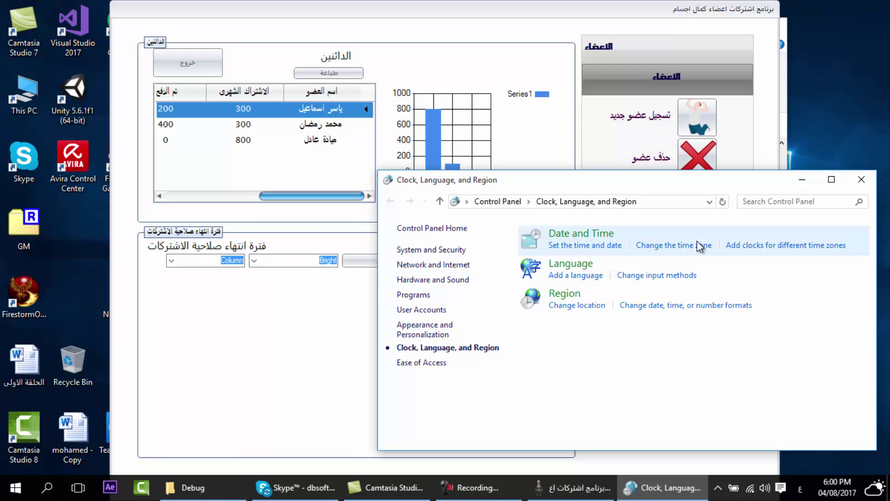
{"action": "left_click", "coordinate": [851, 188]}
{"action": "left_click_drag", "start_coordinate": [278, 49], "coordinate": [671, 118]}
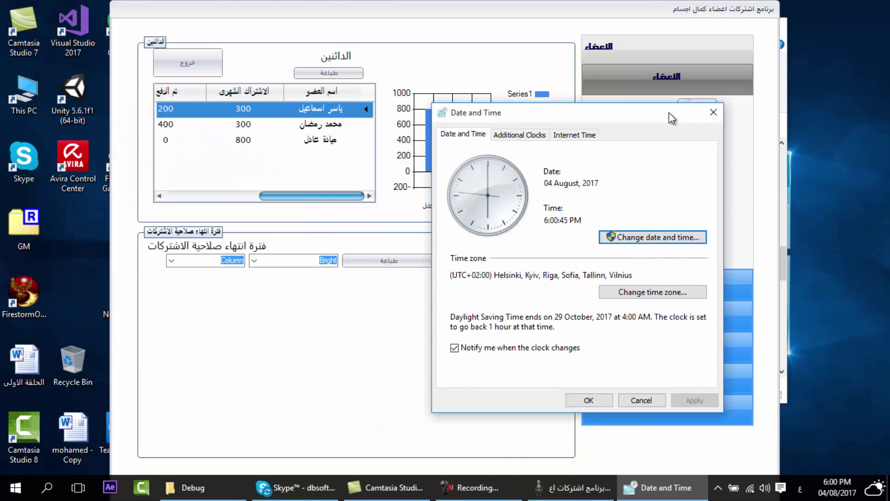
- Change the system date to September 4, then to September 3
{"action": "left_click", "coordinate": [648, 245]}
{"action": "left_click", "coordinate": [553, 198]}
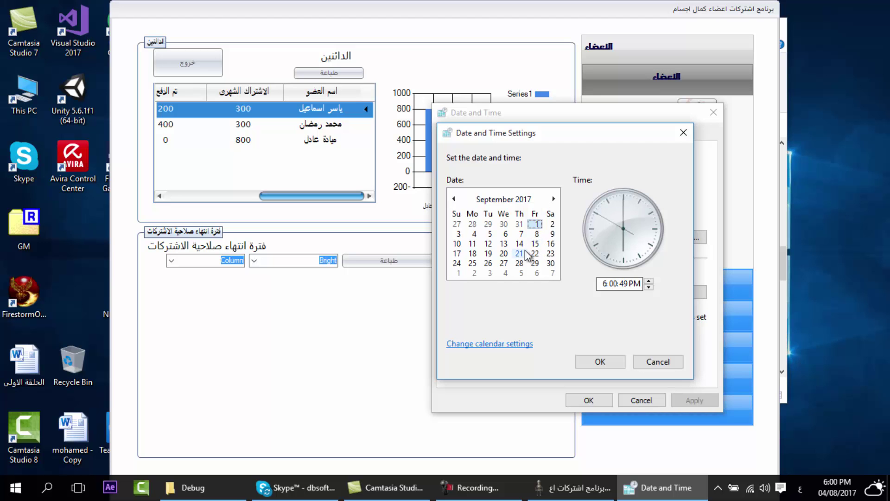
{"action": "left_click", "coordinate": [473, 234]}
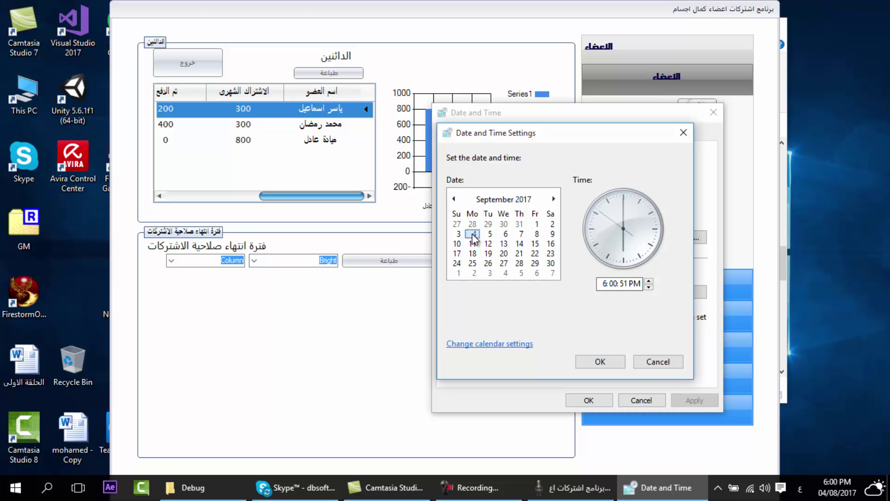
{"action": "left_click", "coordinate": [600, 361]}
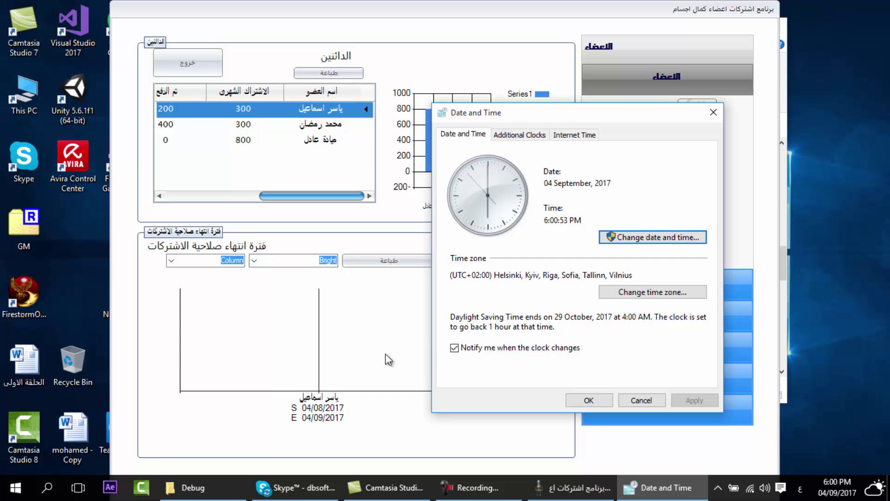
{"action": "left_click", "coordinate": [612, 237]}
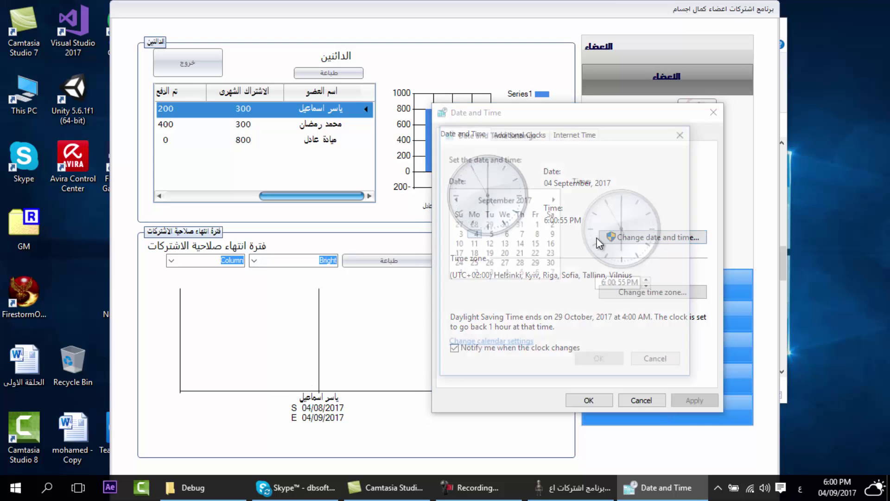
{"action": "left_click", "coordinate": [457, 234]}
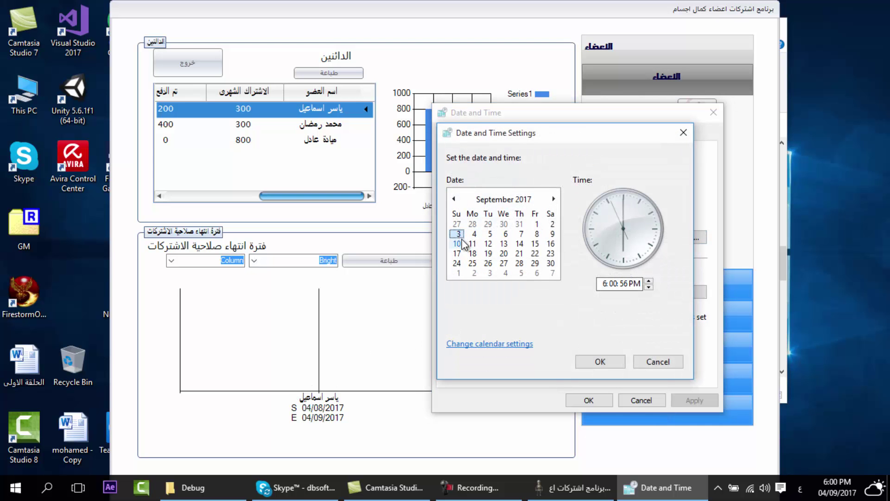
{"action": "left_click", "coordinate": [598, 361]}
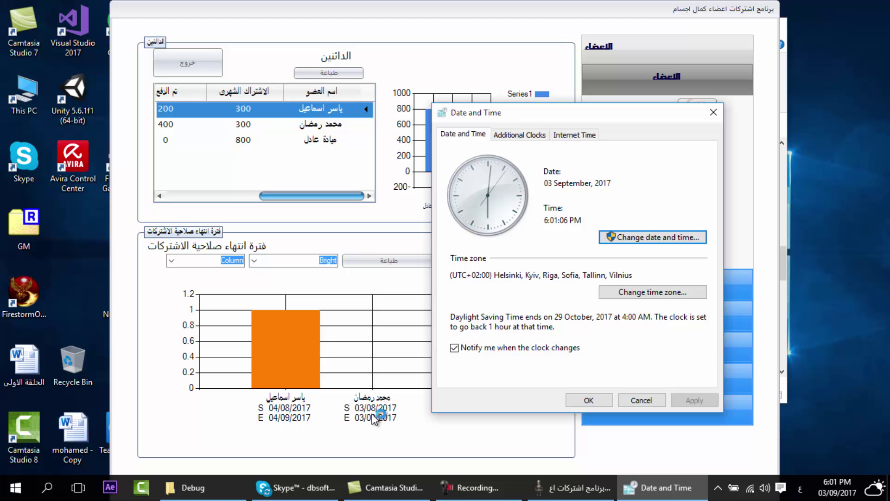
- Set the system date to 02 September 2017
{"action": "left_click", "coordinate": [653, 237]}
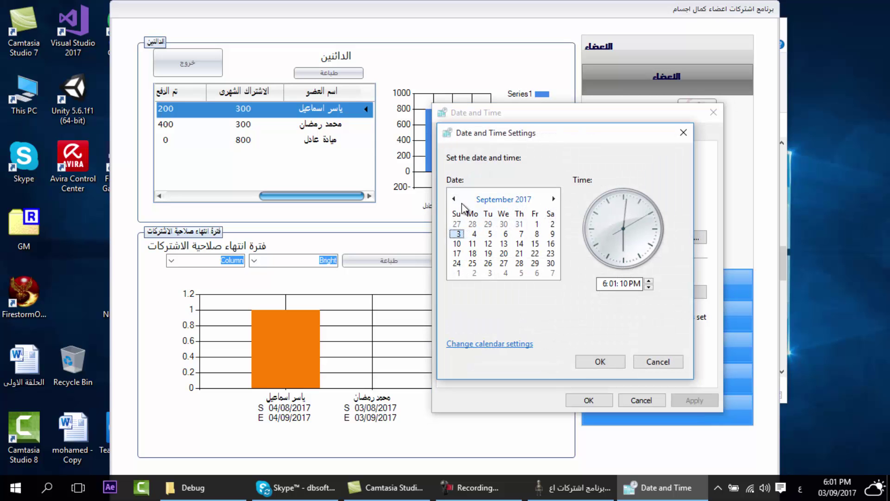
{"action": "left_click", "coordinate": [553, 233]}
{"action": "left_click", "coordinate": [555, 223]}
{"action": "left_click", "coordinate": [599, 362]}
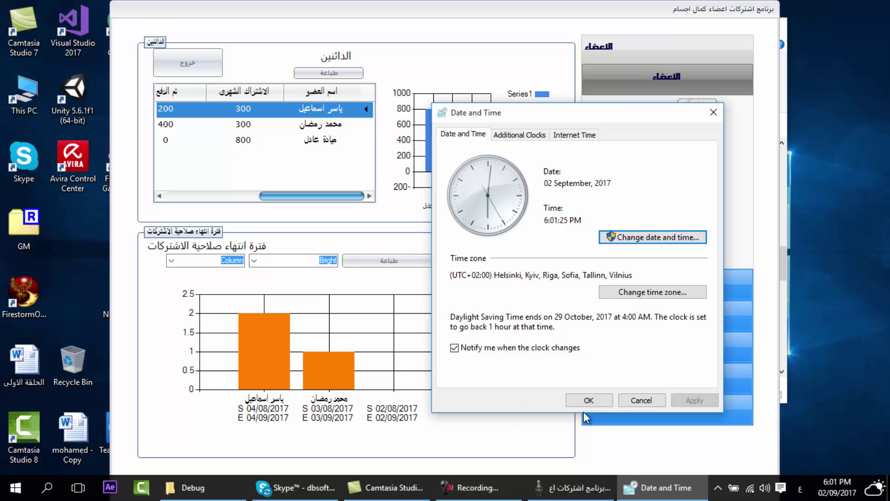
- Close the date dialog and print the subscription-expiry chart from its print preview
{"action": "left_click", "coordinate": [627, 399]}
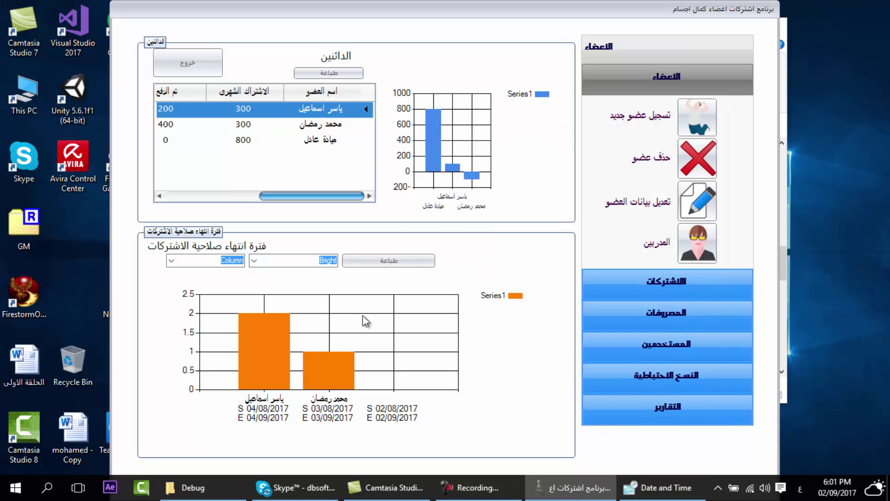
{"action": "left_click", "coordinate": [398, 274]}
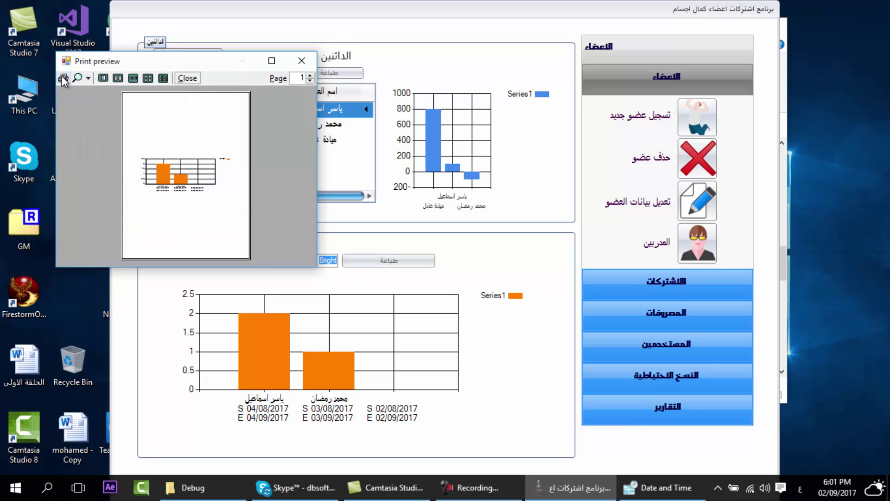
{"action": "left_click", "coordinate": [62, 78]}
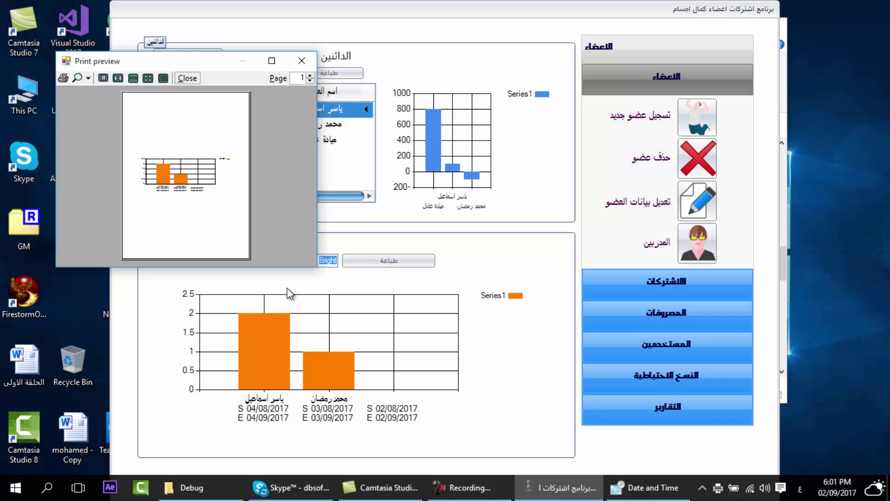
{"action": "left_click", "coordinate": [306, 61]}
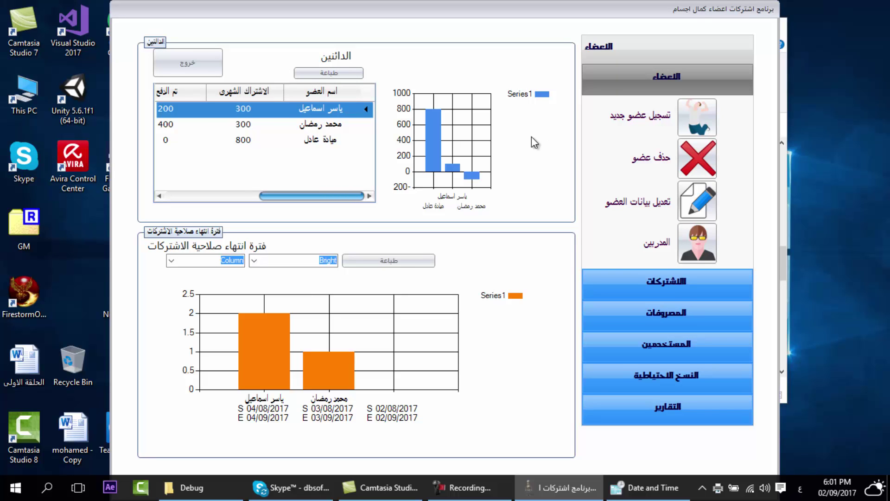
{"action": "left_click", "coordinate": [666, 116]}
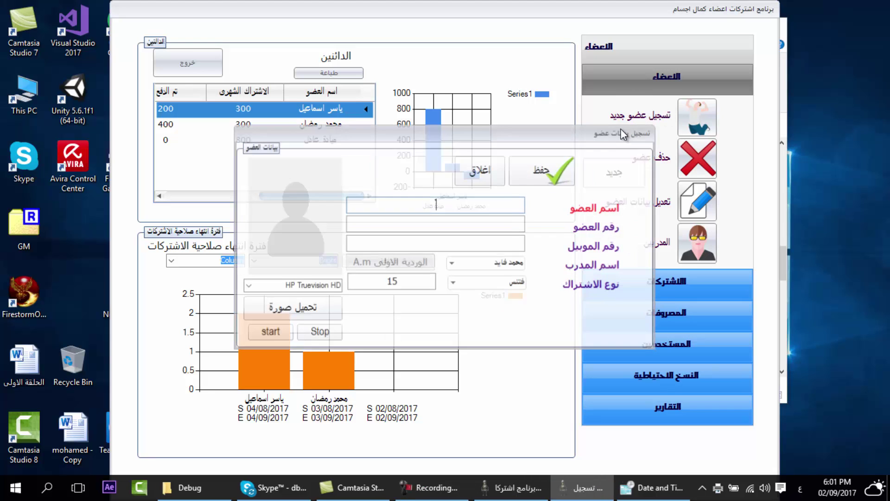
{"action": "left_click", "coordinate": [269, 332]}
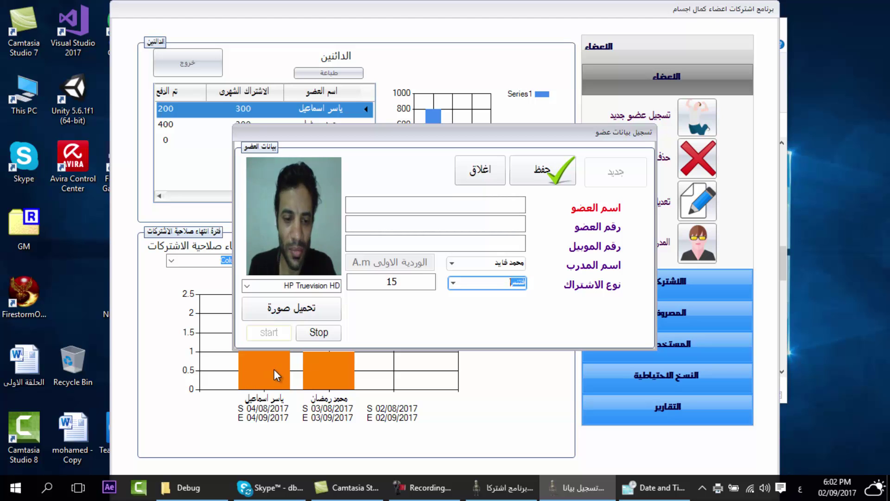
{"action": "left_click", "coordinate": [324, 341]}
{"action": "left_click", "coordinate": [470, 176]}
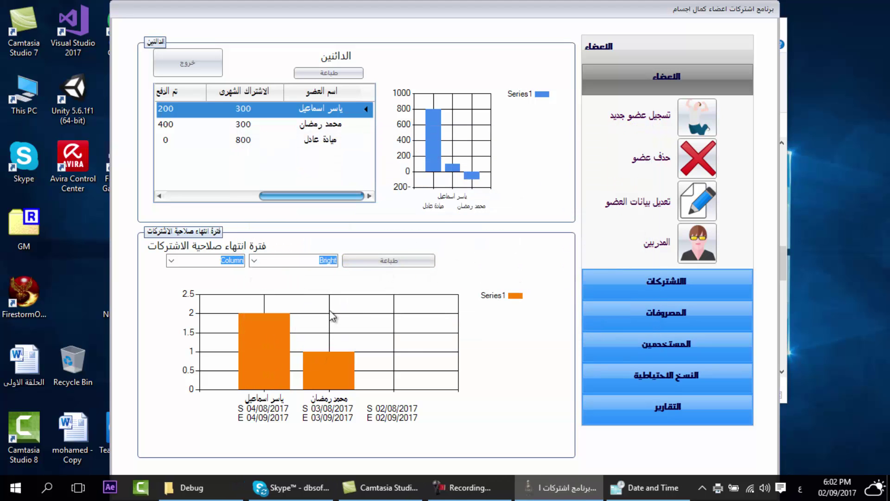
{"action": "left_click", "coordinate": [260, 262]}
{"action": "left_click", "coordinate": [281, 273]}
{"action": "scroll", "coordinate": [318, 259], "scroll_direction": "down", "scroll_amount": 4}
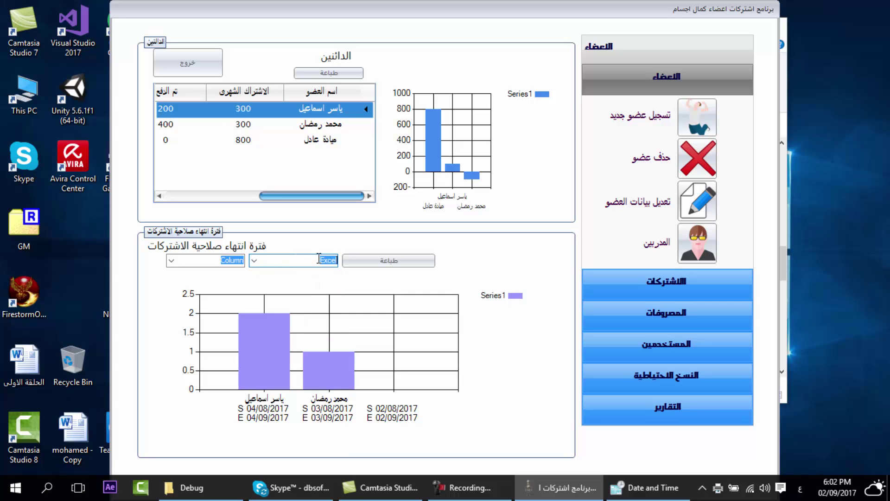
{"action": "scroll", "coordinate": [318, 258], "scroll_direction": "down", "scroll_amount": 4}
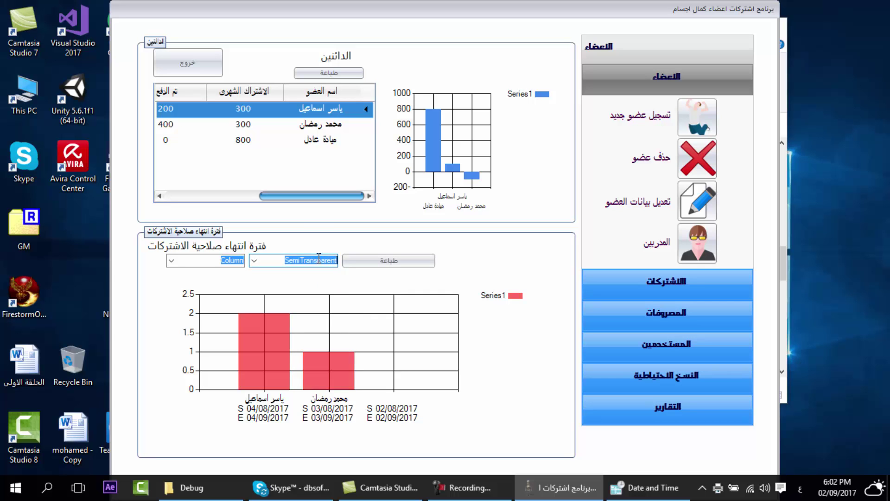
{"action": "scroll", "coordinate": [318, 258], "scroll_direction": "down", "scroll_amount": 3}
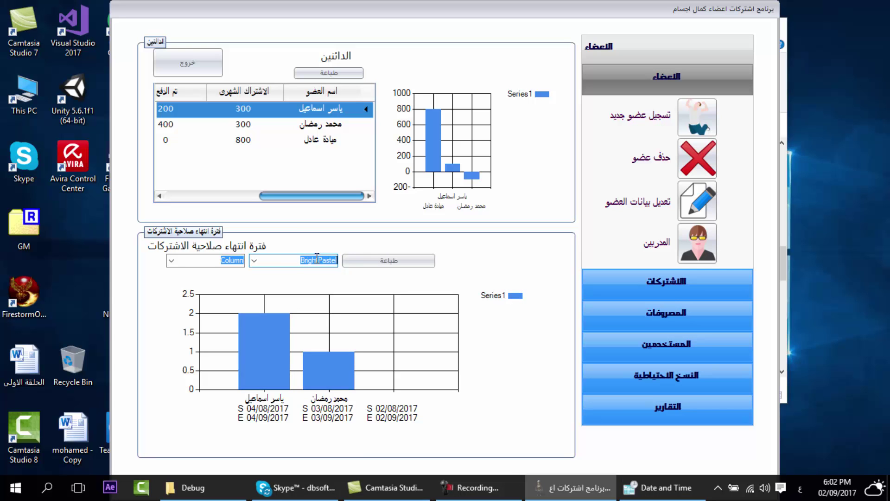
{"action": "left_click", "coordinate": [171, 260]}
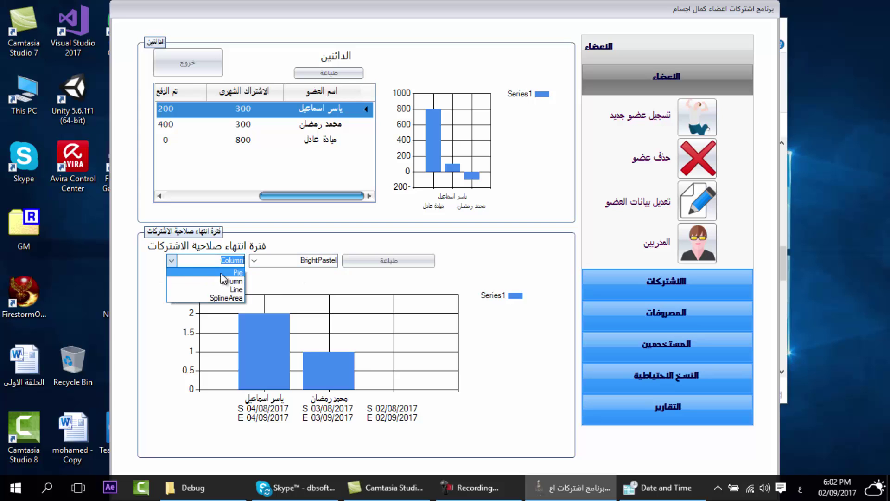
{"action": "left_click", "coordinate": [221, 273]}
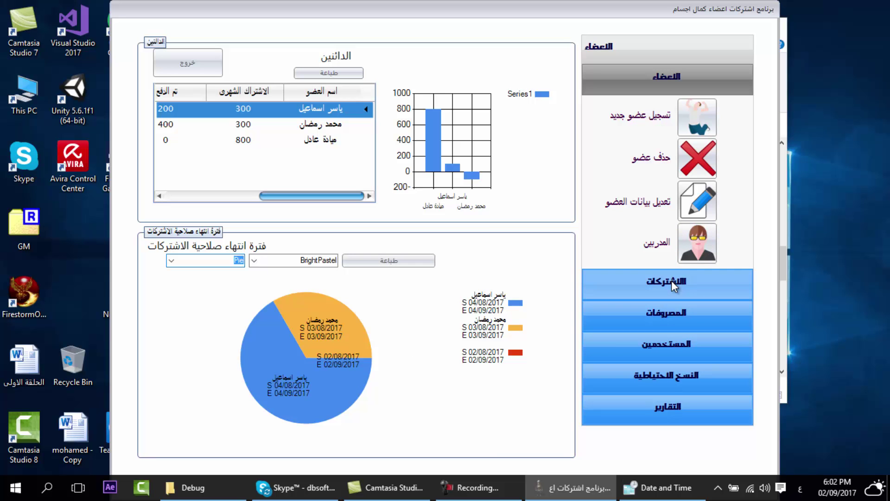
{"action": "left_click", "coordinate": [171, 261]}
{"action": "left_click", "coordinate": [204, 276]}
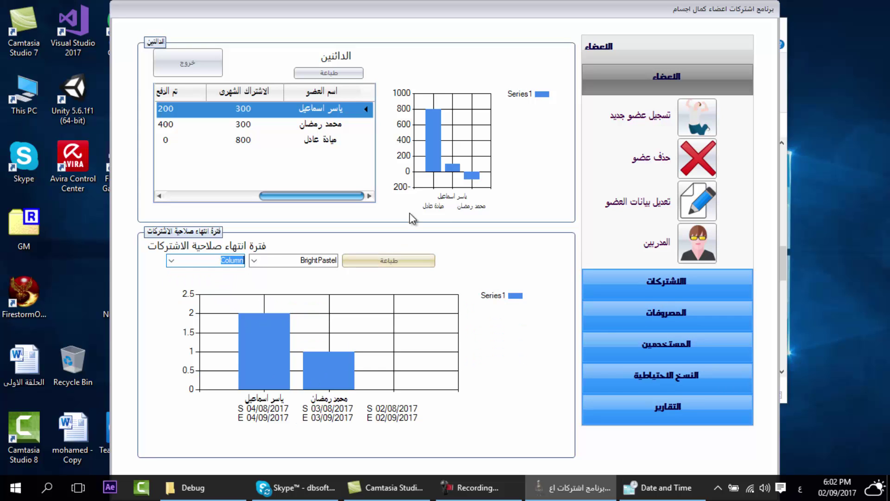
- Bring up the Windows date and time settings and the new-member registration form
{"action": "left_click", "coordinate": [677, 495]}
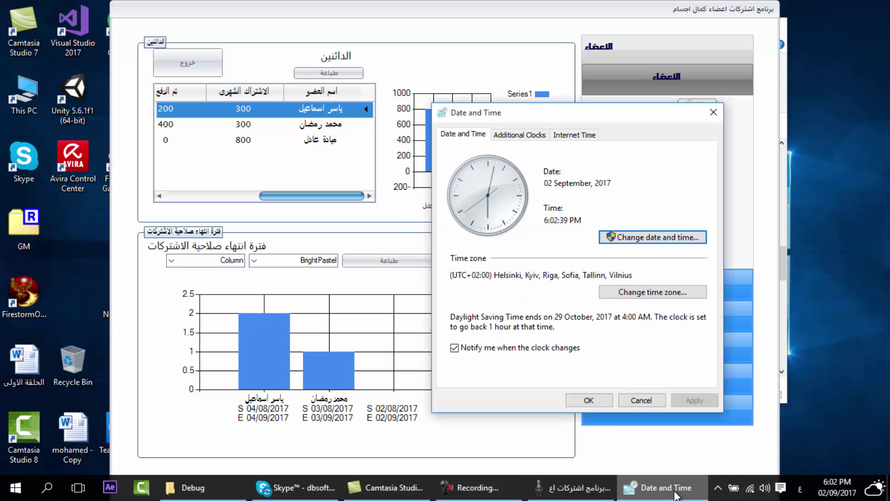
{"action": "left_click", "coordinate": [654, 237]}
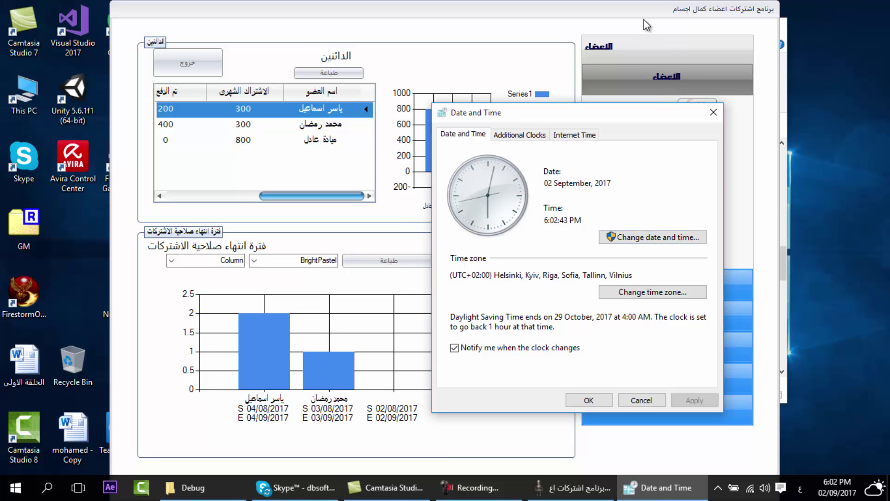
{"action": "left_click", "coordinate": [644, 21]}
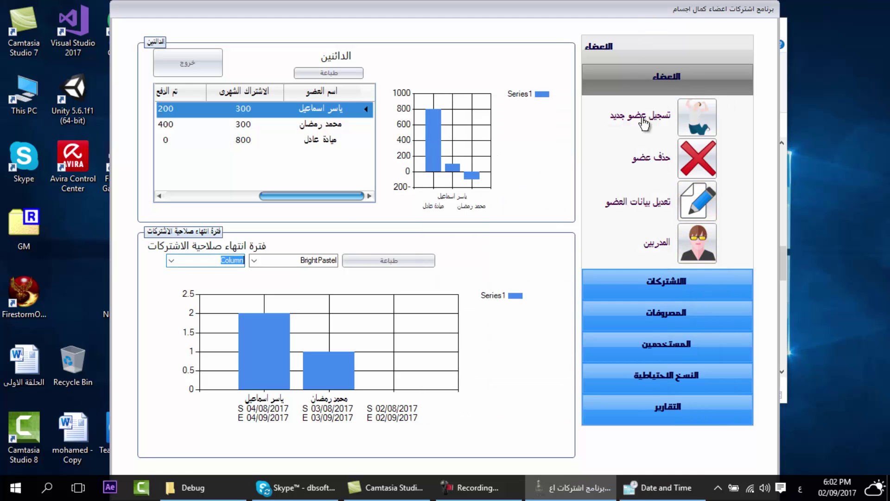
{"action": "left_click", "coordinate": [645, 125]}
- Set the system date to 04 September 2017 and close the member registration form
{"action": "left_click", "coordinate": [674, 487]}
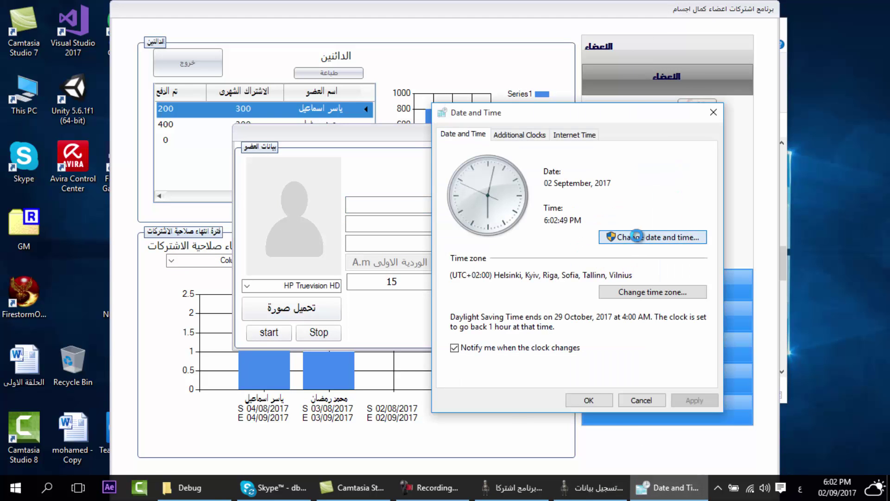
{"action": "left_click", "coordinate": [639, 239]}
{"action": "left_click", "coordinate": [474, 234]}
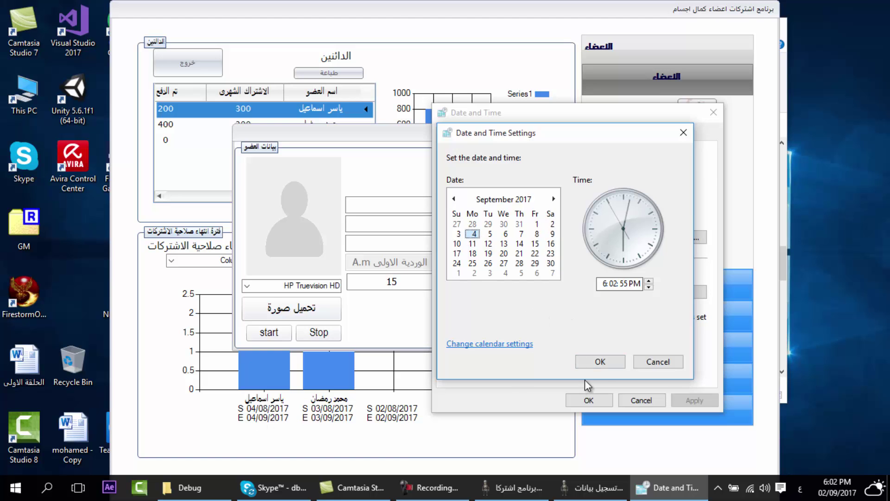
{"action": "left_click", "coordinate": [600, 362]}
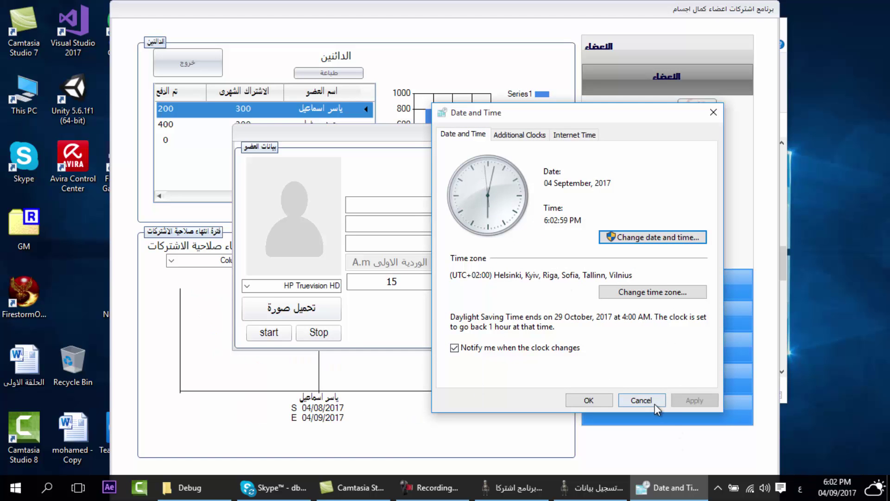
{"action": "left_click", "coordinate": [341, 139]}
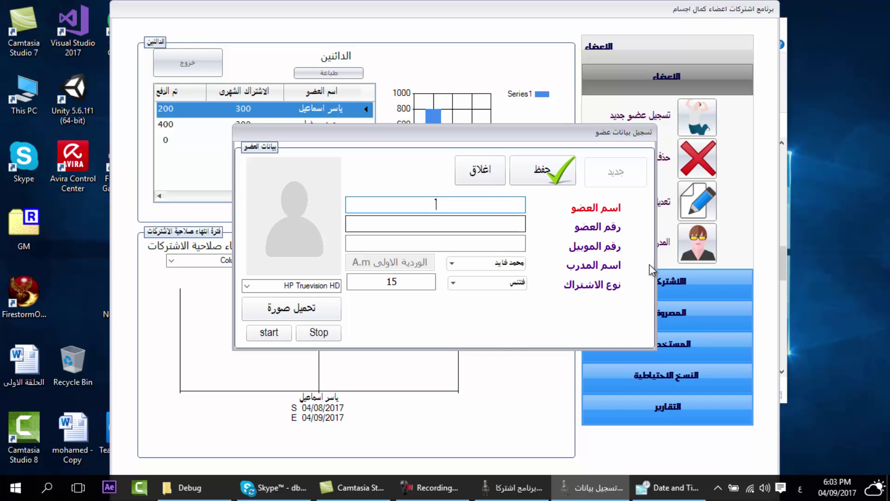
{"action": "left_click", "coordinate": [496, 176]}
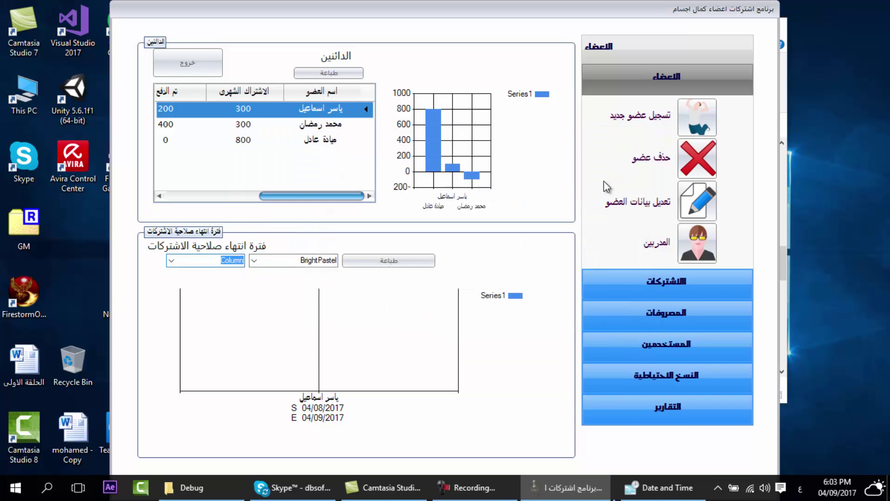
- Pay 300 toward the first member's monthly subscription, renewing it to 04/10/2017 with 0 remaining
{"action": "left_click", "coordinate": [665, 290]}
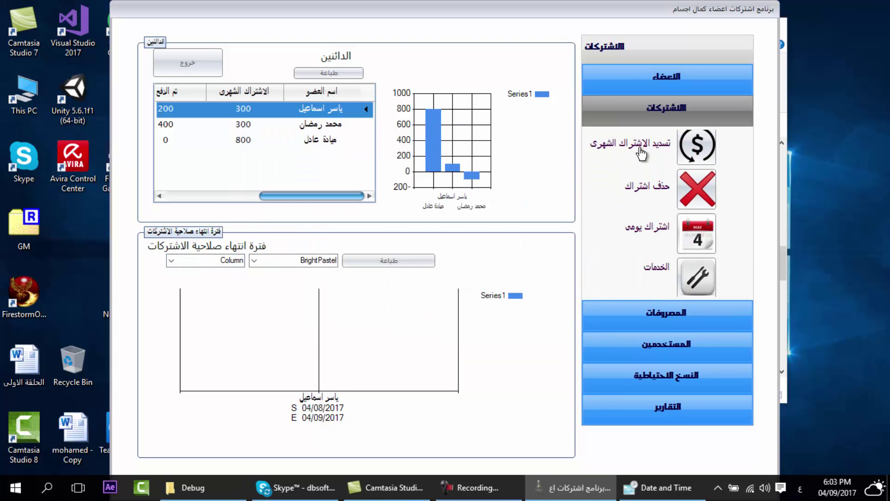
{"action": "left_click", "coordinate": [616, 159]}
{"action": "left_click", "coordinate": [623, 180]}
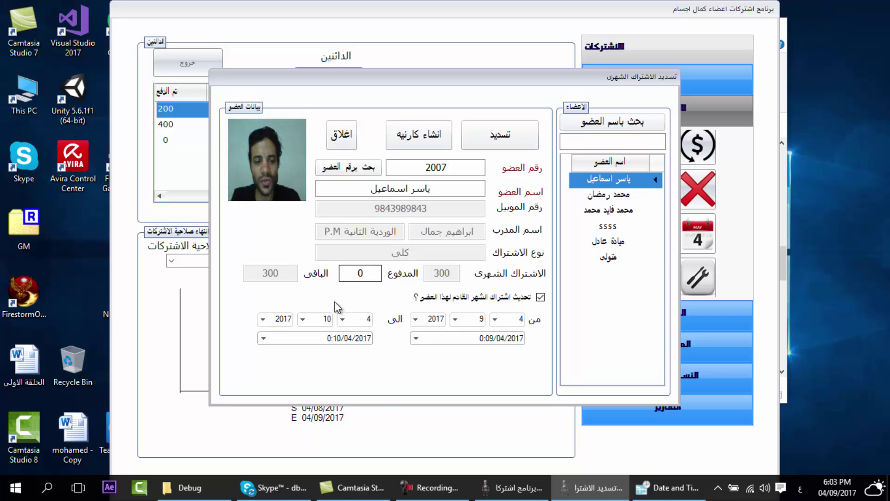
{"action": "left_click", "coordinate": [357, 274]}
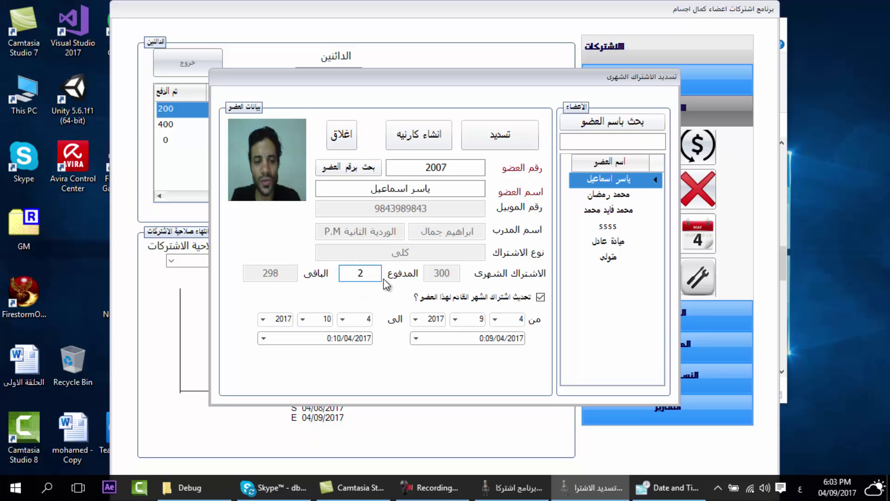
{"action": "type", "text": "300"}
{"action": "left_click", "coordinate": [499, 135]}
{"action": "left_click", "coordinate": [459, 282]}
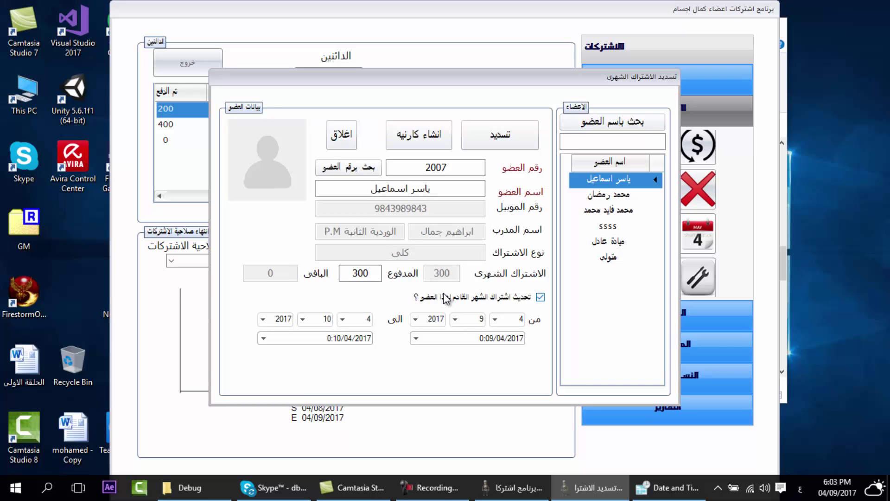
{"action": "left_click", "coordinate": [355, 137]}
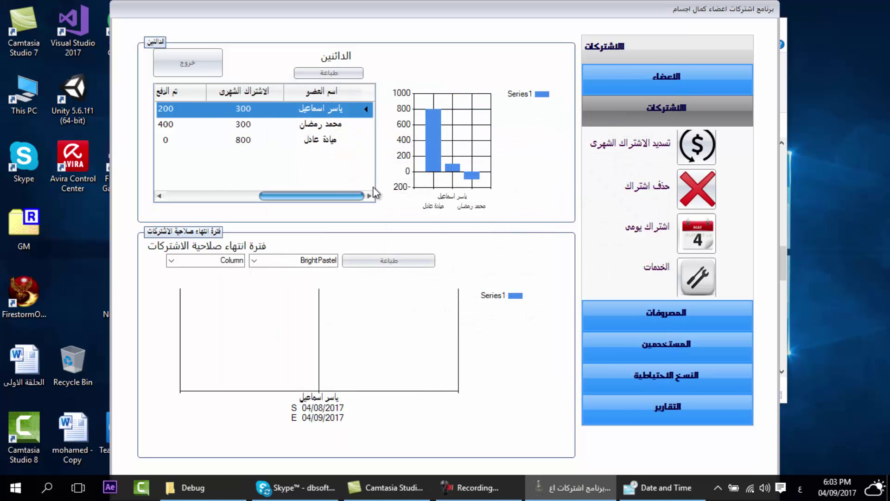
- Pay off the first debtor's remaining 100 balance from the outstanding-balance list
{"action": "double_click", "coordinate": [340, 111]}
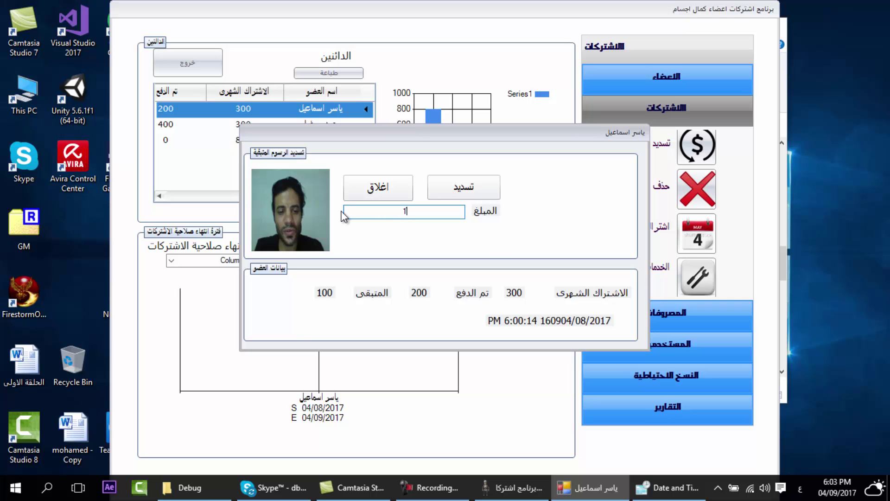
{"action": "left_click", "coordinate": [489, 192]}
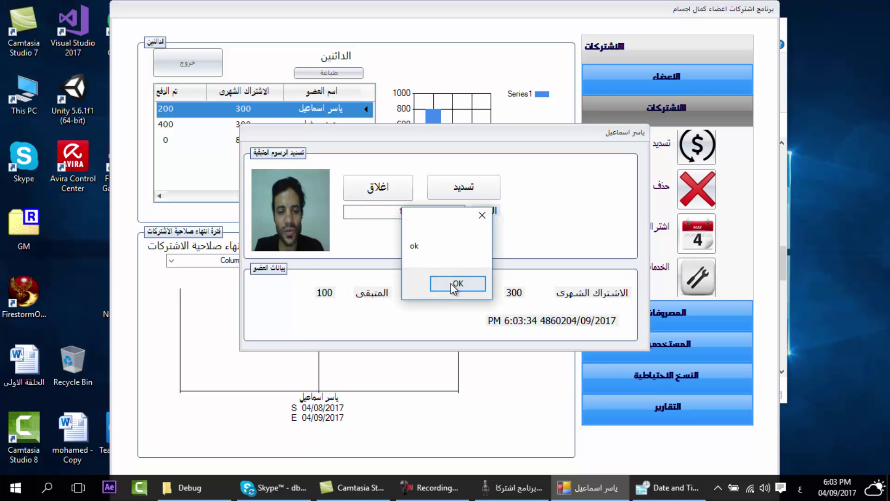
{"action": "left_click", "coordinate": [454, 284]}
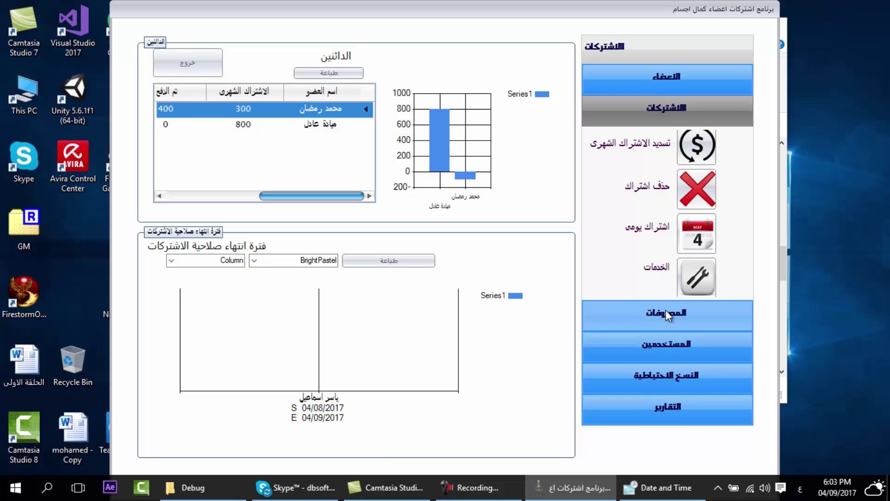
- Run the 2014–2020 profit and loss report, showing 1315 revenue and 1315 net profit, then close it
{"action": "left_click", "coordinate": [668, 408]}
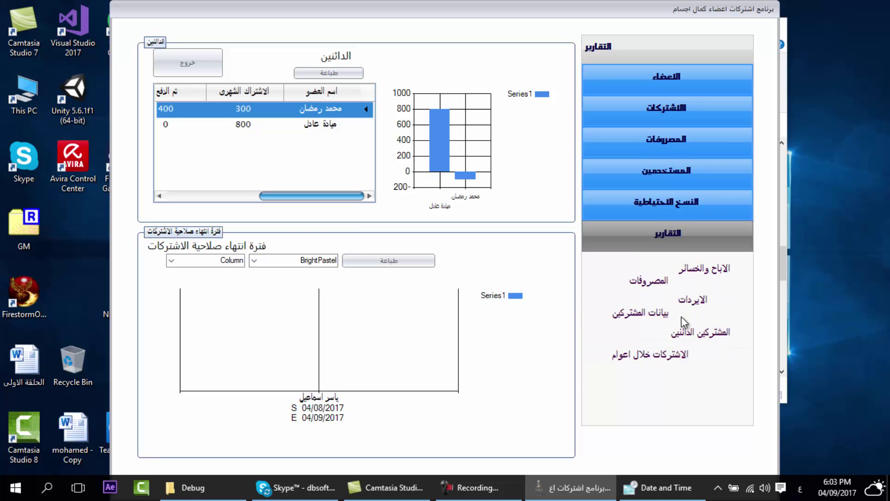
{"action": "left_click", "coordinate": [689, 269]}
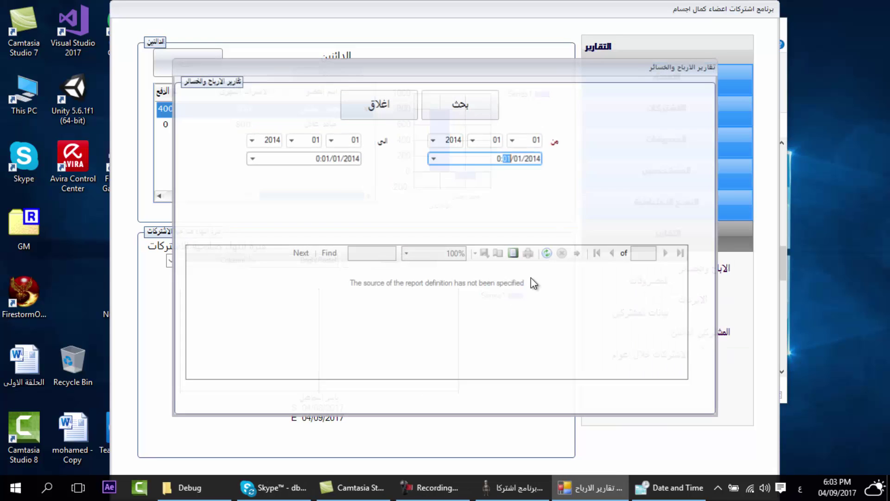
{"action": "left_click", "coordinate": [251, 139]}
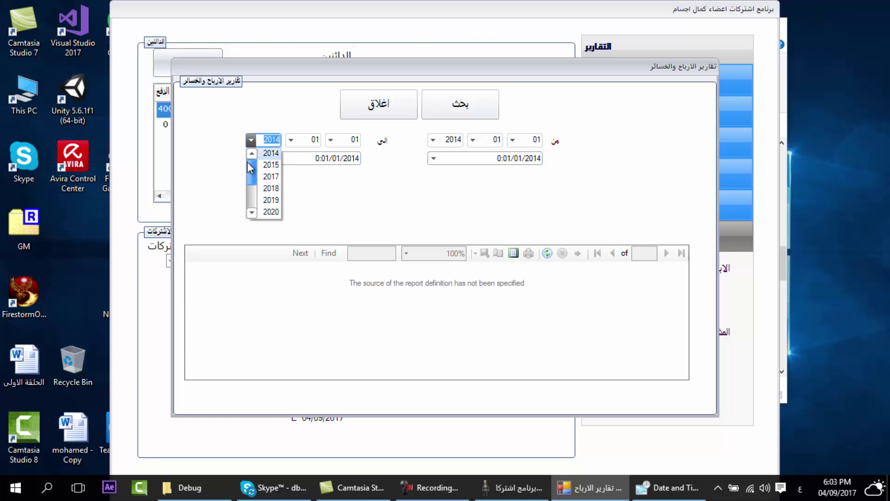
{"action": "left_click", "coordinate": [268, 211]}
{"action": "left_click", "coordinate": [450, 115]}
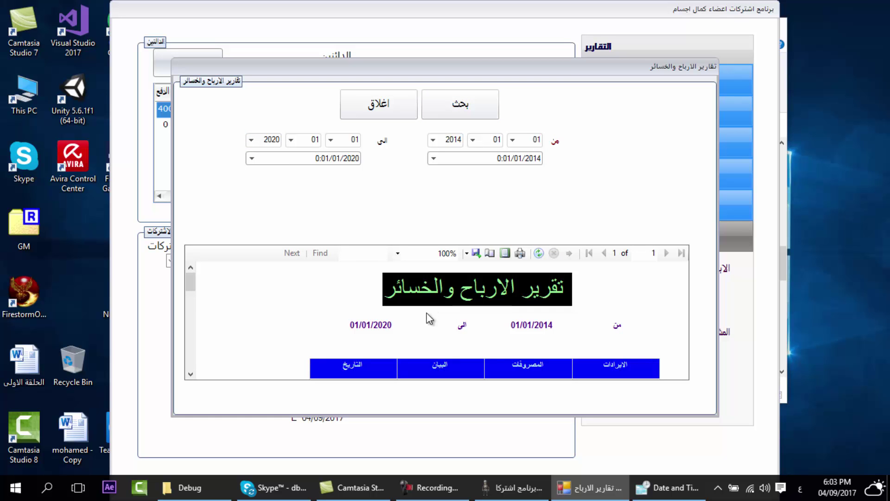
{"action": "scroll", "coordinate": [199, 305], "scroll_direction": "down", "scroll_amount": 5}
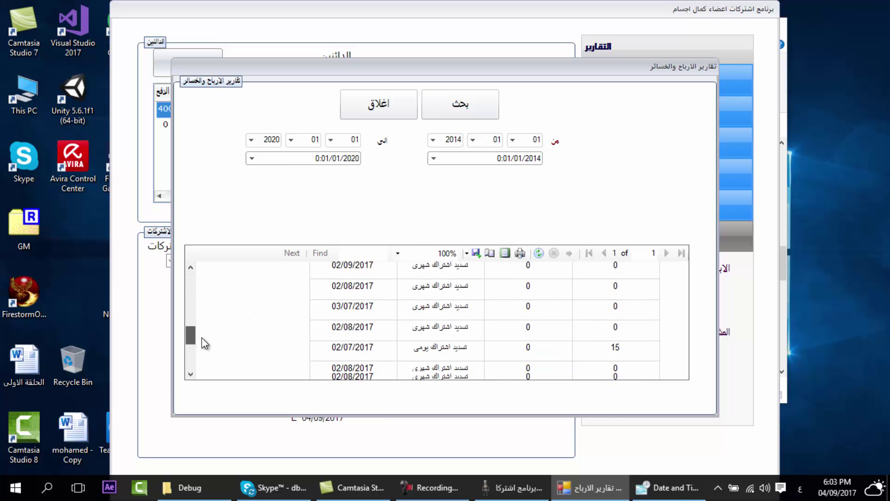
{"action": "scroll", "coordinate": [218, 306], "scroll_direction": "up", "scroll_amount": 1}
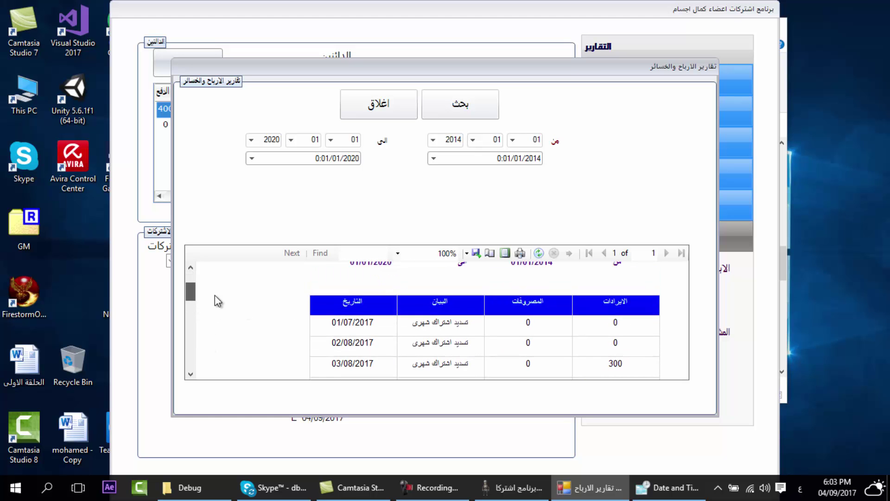
{"action": "scroll", "coordinate": [215, 295], "scroll_direction": "down", "scroll_amount": 5}
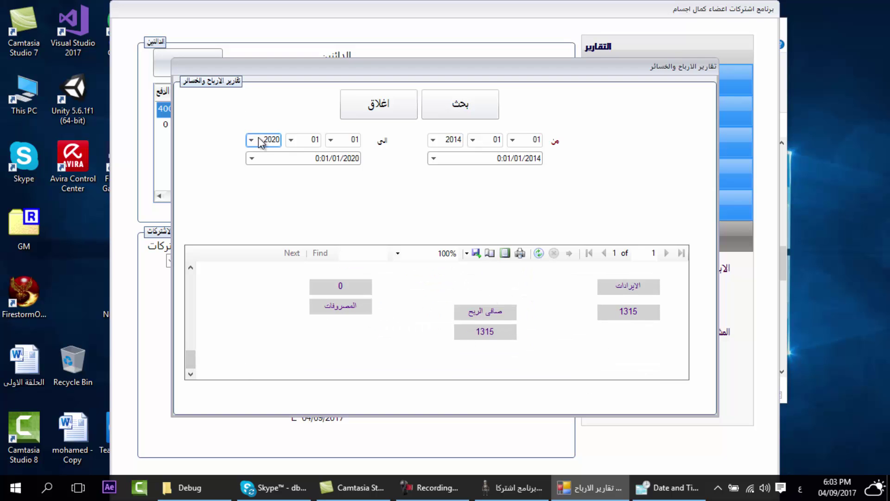
{"action": "left_click", "coordinate": [396, 112]}
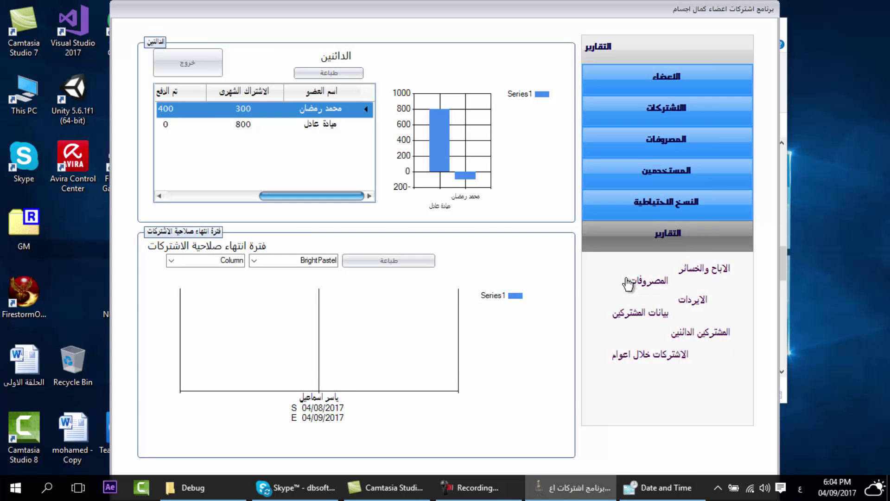
- Run the expenses report from 01/01/2014 to 01/01/2020, showing 0 total expenses, then close it
{"action": "left_click", "coordinate": [648, 281]}
{"action": "left_click", "coordinate": [269, 156]}
{"action": "left_click", "coordinate": [288, 229]}
{"action": "left_click", "coordinate": [453, 106]}
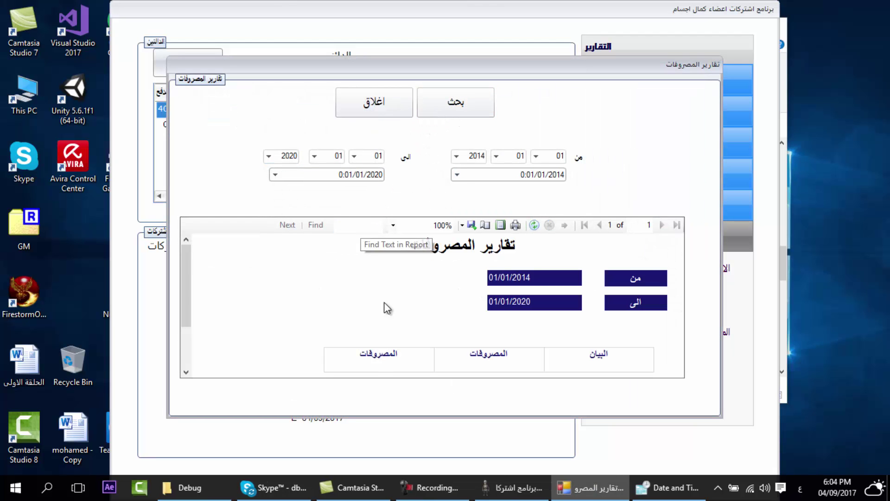
{"action": "scroll", "coordinate": [376, 349], "scroll_direction": "down", "scroll_amount": 2}
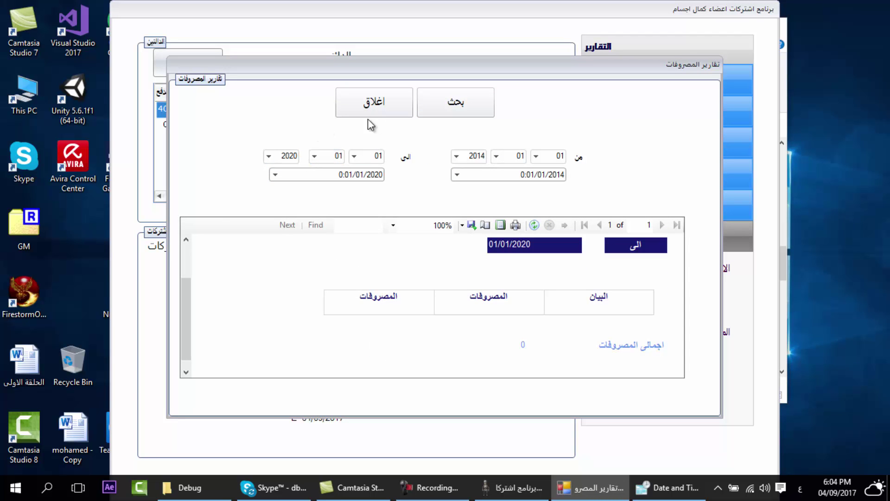
{"action": "left_click", "coordinate": [374, 104]}
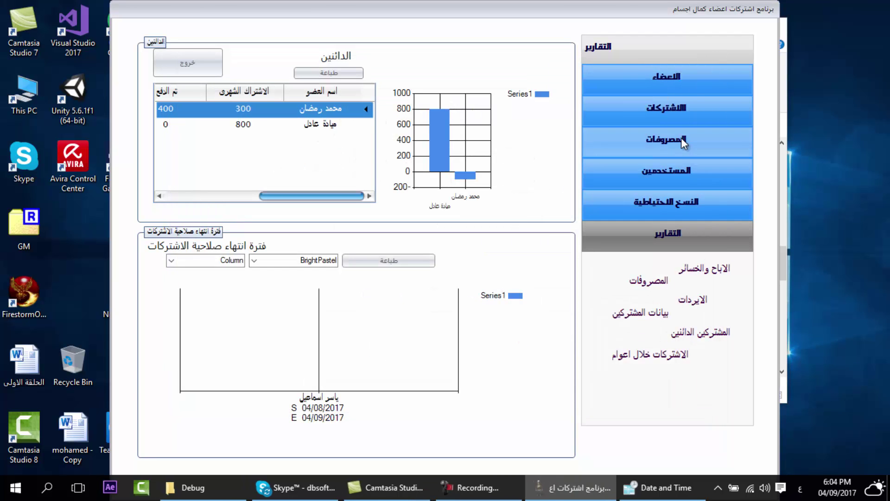
- Open the expense items window from the expenses options and close it again
{"action": "left_click", "coordinate": [680, 139]}
{"action": "left_click", "coordinate": [636, 245]}
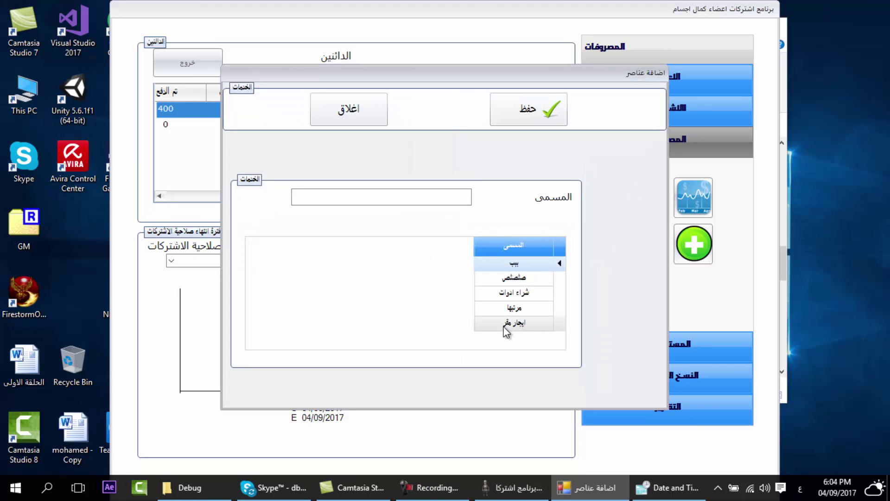
{"action": "left_click", "coordinate": [327, 112]}
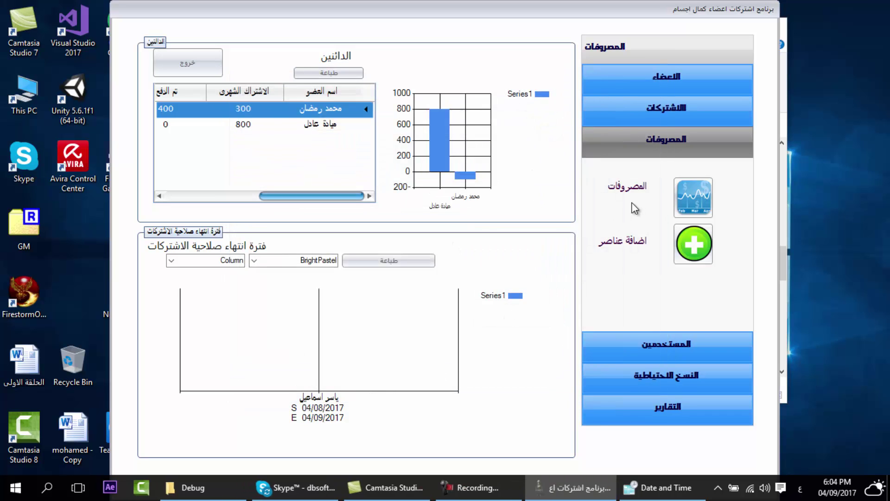
- Record a 900 expense for شراء ادوات dated 04/09/2017 and close the expense entry window
{"action": "left_click", "coordinate": [623, 186]}
{"action": "left_click", "coordinate": [462, 183]}
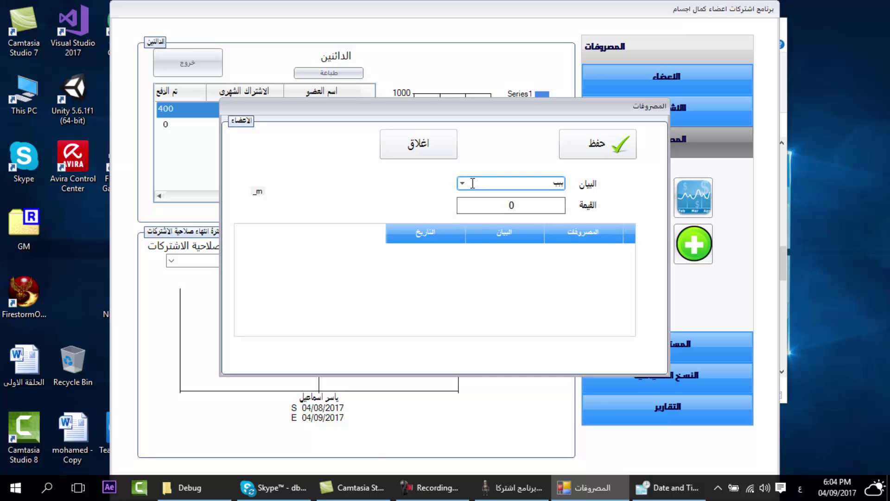
{"action": "left_click", "coordinate": [513, 219]}
{"action": "left_click", "coordinate": [466, 206]}
{"action": "type", "text": "900"}
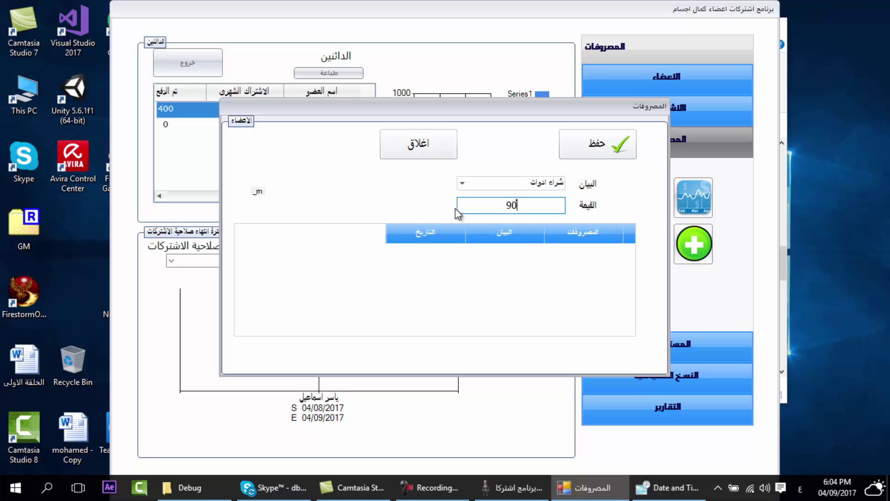
{"action": "left_click", "coordinate": [604, 169]}
{"action": "left_click", "coordinate": [454, 285]}
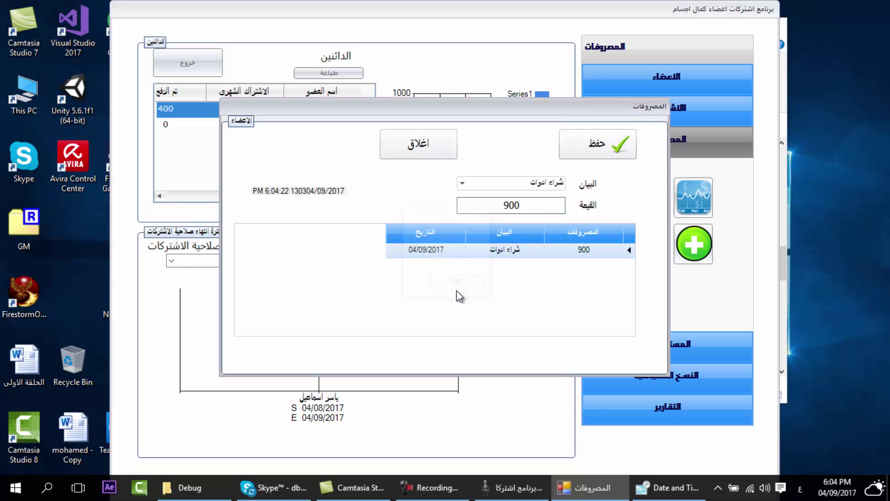
{"action": "left_click", "coordinate": [483, 255]}
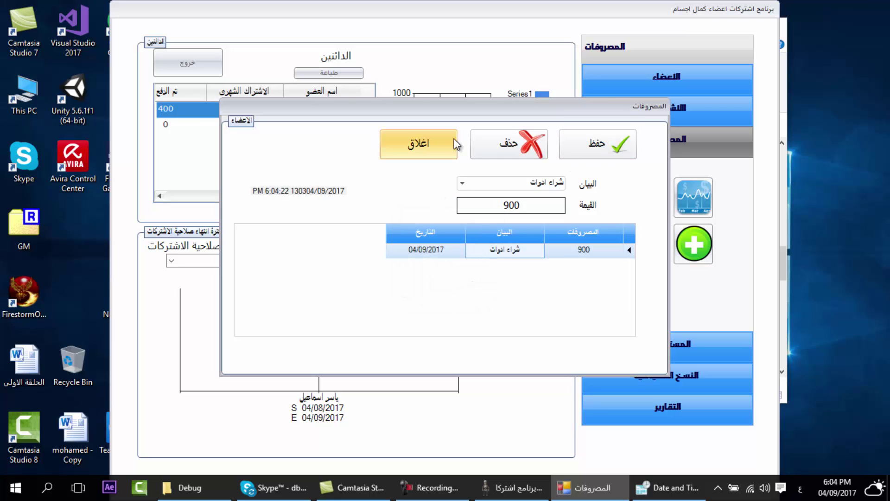
{"action": "left_click", "coordinate": [418, 144]}
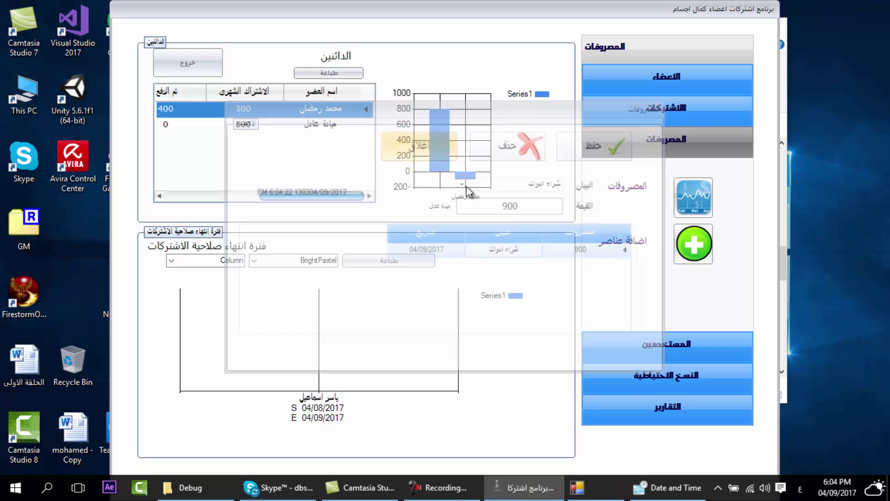
{"action": "left_click", "coordinate": [671, 407]}
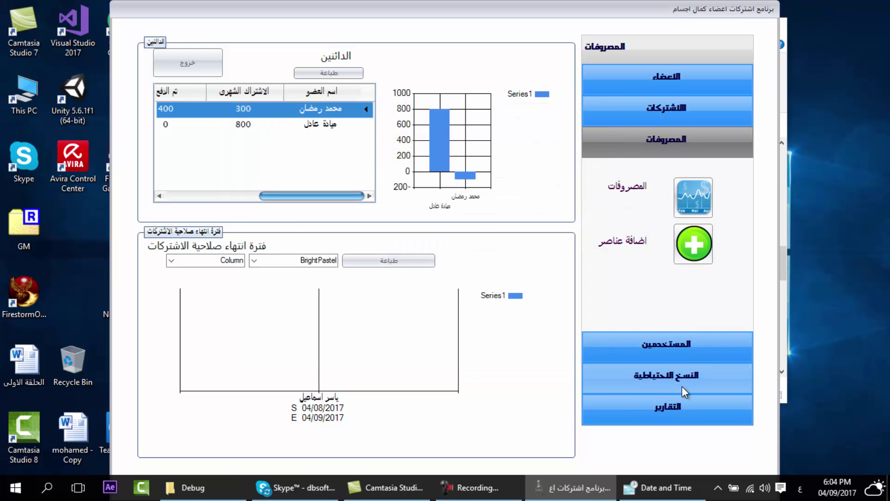
- Rerun the 2014–2020 expenses report, now listing the 900 شراء ادوات expense totalling 900, then close it
{"action": "left_click", "coordinate": [634, 290]}
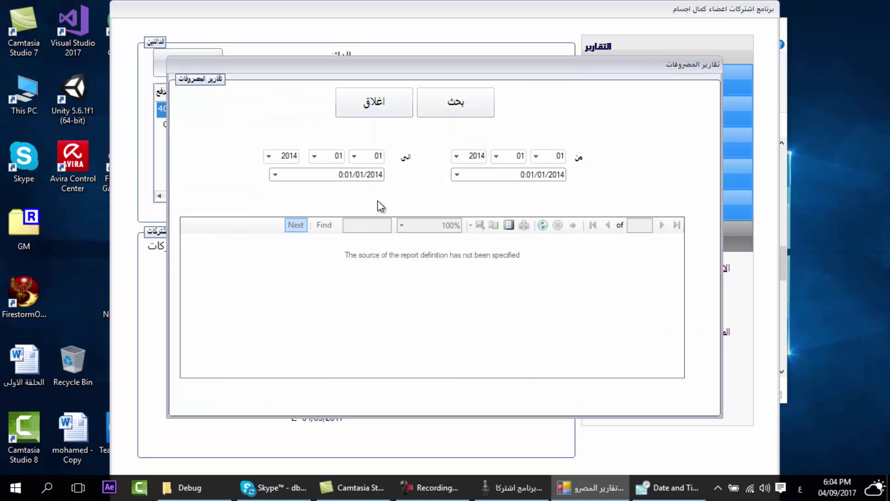
{"action": "left_click", "coordinate": [269, 156]}
{"action": "left_click", "coordinate": [288, 228]}
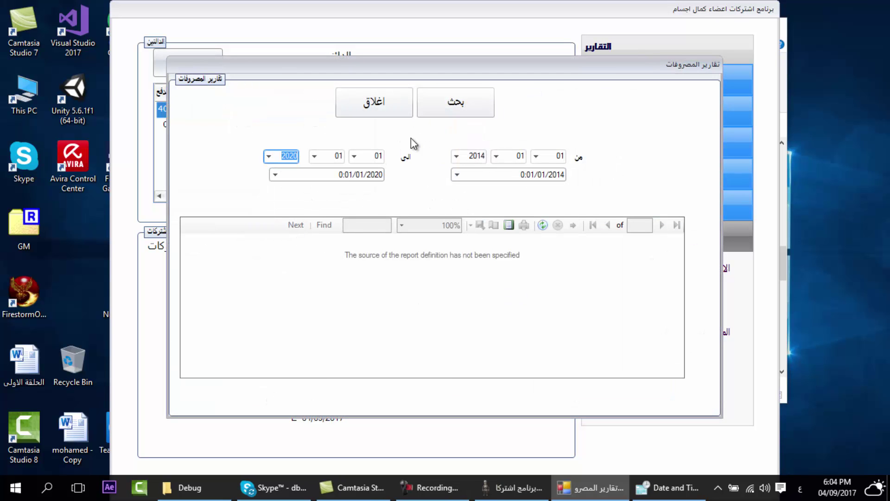
{"action": "left_click", "coordinate": [466, 109]}
{"action": "scroll", "coordinate": [402, 366], "scroll_direction": "down", "scroll_amount": 1}
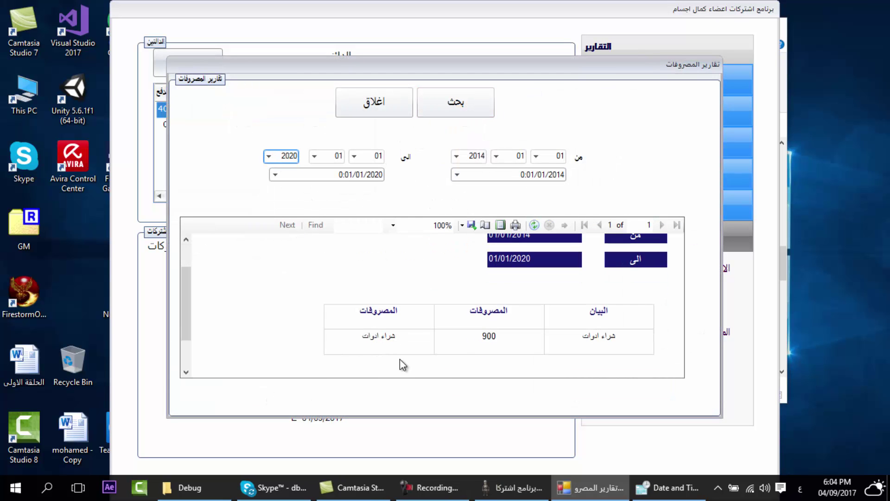
{"action": "scroll", "coordinate": [410, 339], "scroll_direction": "down", "scroll_amount": 1}
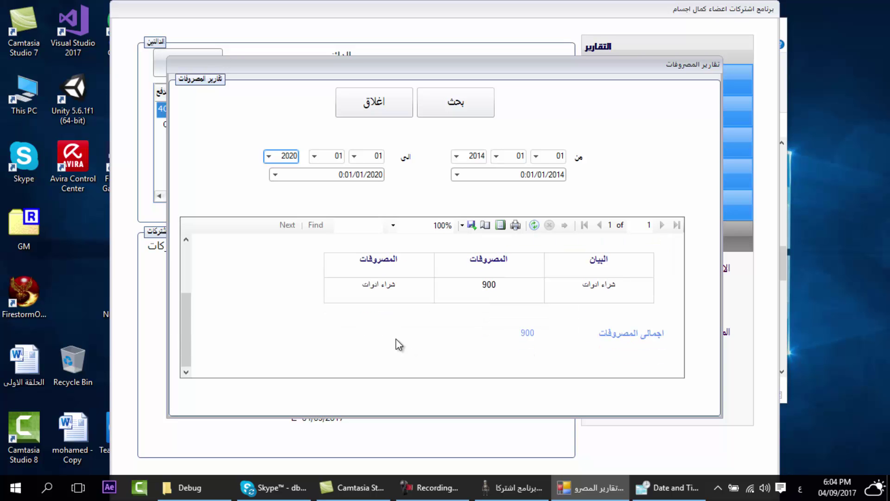
{"action": "left_click", "coordinate": [394, 104]}
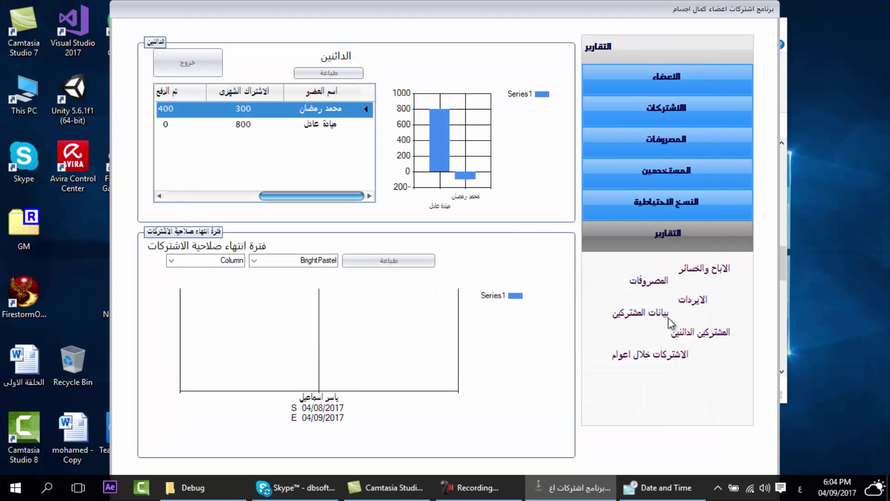
{"action": "left_click", "coordinate": [694, 273]}
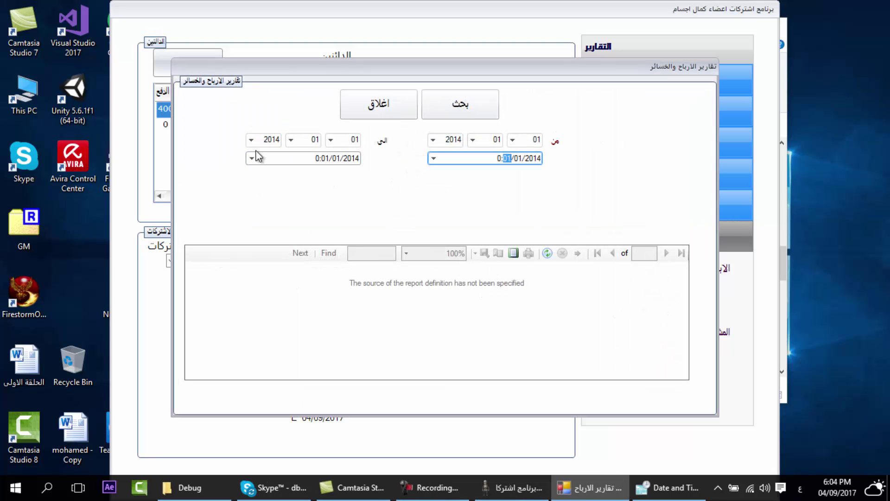
{"action": "left_click", "coordinate": [251, 140]}
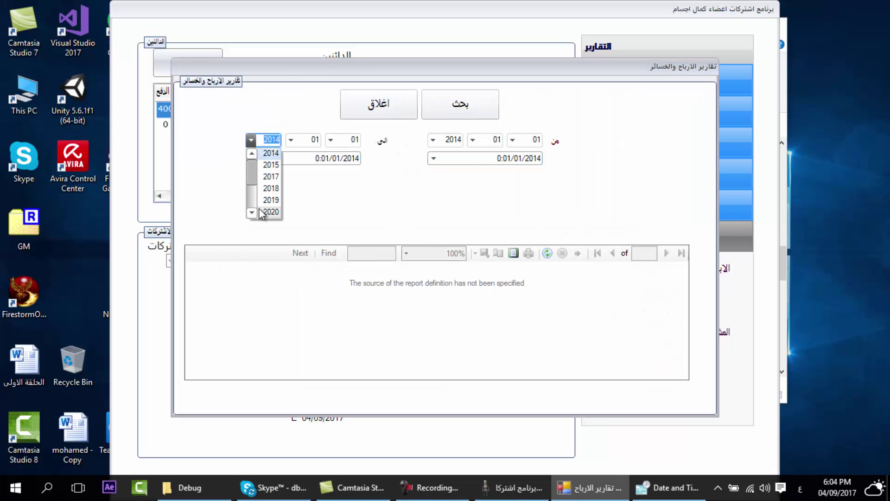
{"action": "left_click", "coordinate": [264, 216]}
{"action": "left_click", "coordinate": [438, 116]}
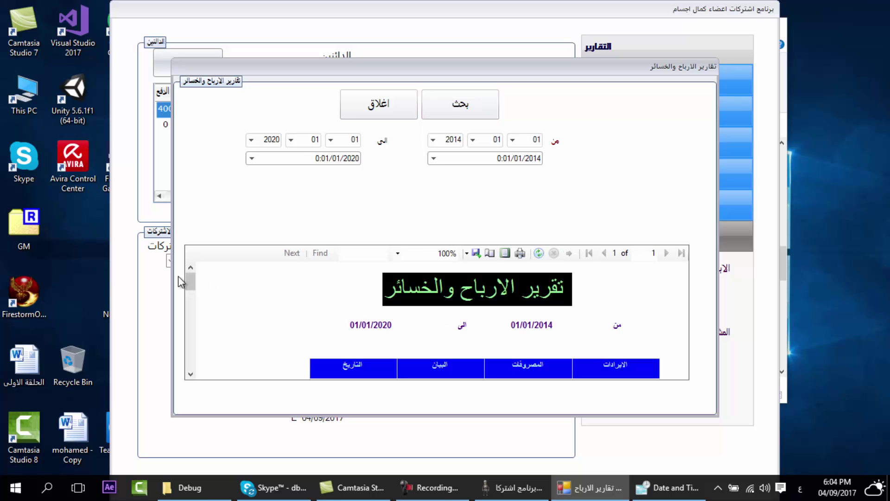
{"action": "left_click_drag", "start_coordinate": [191, 284], "coordinate": [186, 361]}
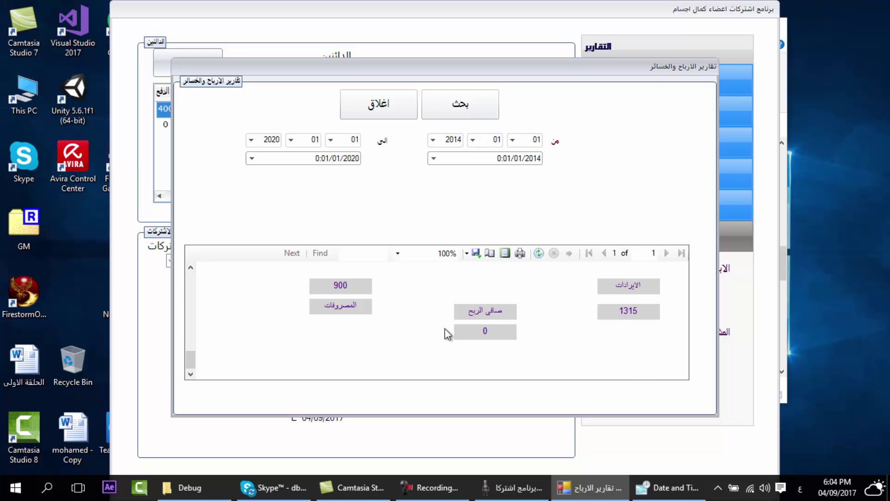
{"action": "left_click", "coordinate": [373, 105]}
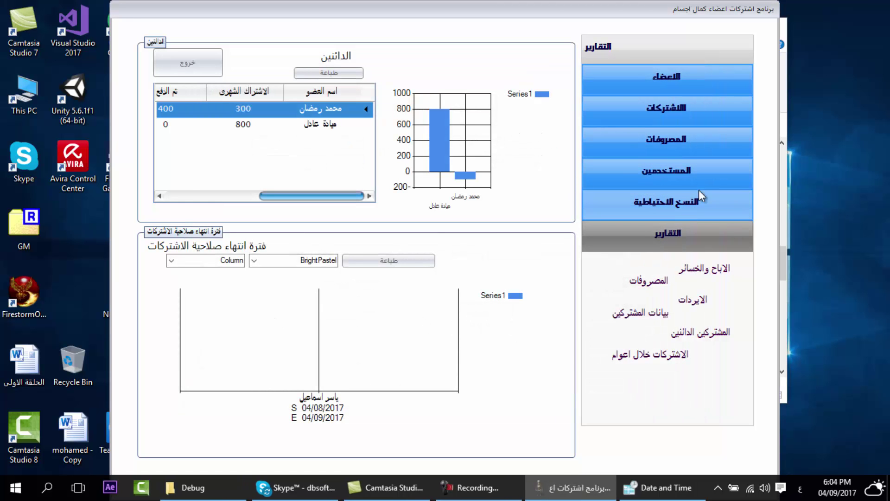
{"action": "left_click", "coordinate": [696, 332]}
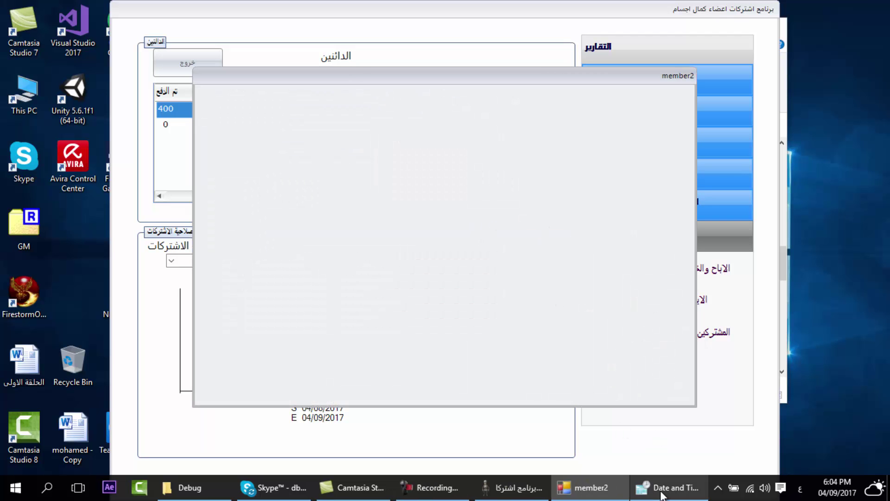
{"action": "right_click", "coordinate": [591, 486]}
{"action": "left_click", "coordinate": [595, 462]}
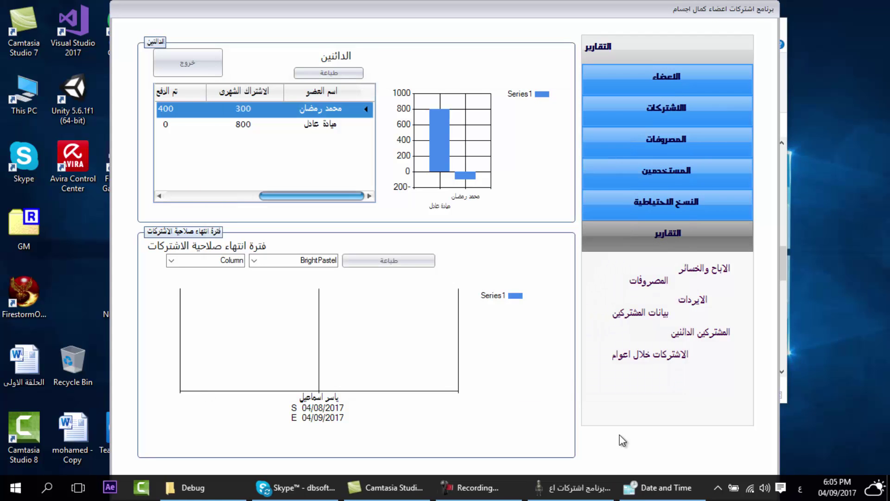
{"action": "left_click", "coordinate": [634, 357]}
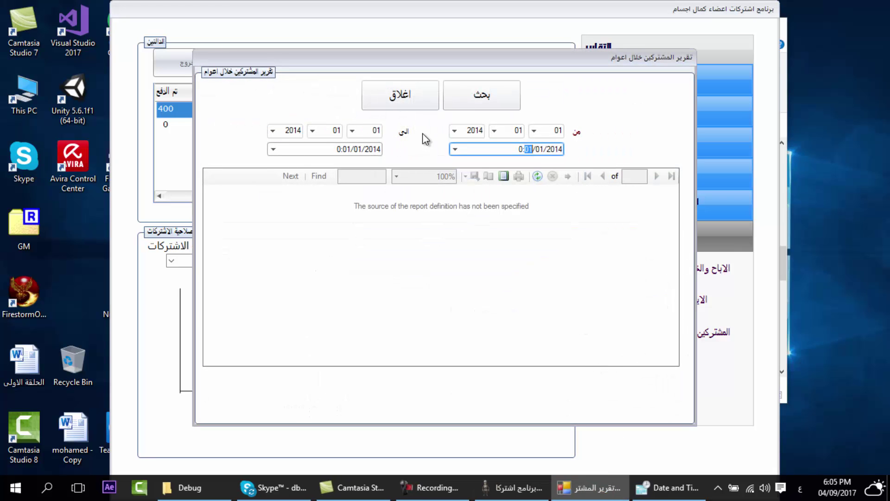
{"action": "left_click", "coordinate": [273, 130]}
{"action": "left_click", "coordinate": [289, 202]}
{"action": "left_click", "coordinate": [480, 99]}
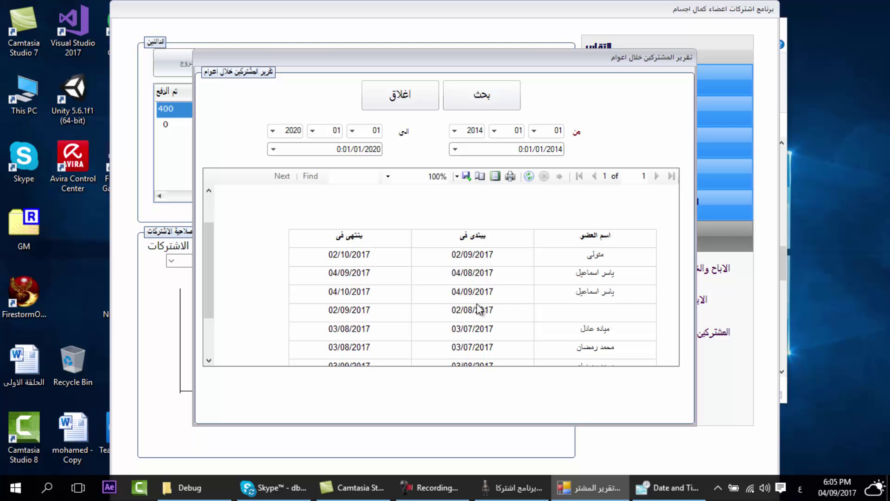
{"action": "scroll", "coordinate": [457, 293], "scroll_direction": "down", "scroll_amount": 3}
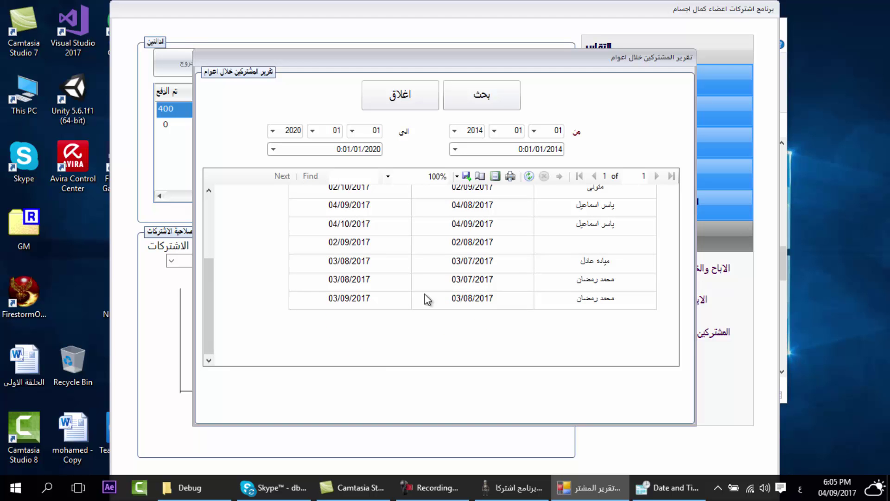
{"action": "left_click", "coordinate": [398, 98]}
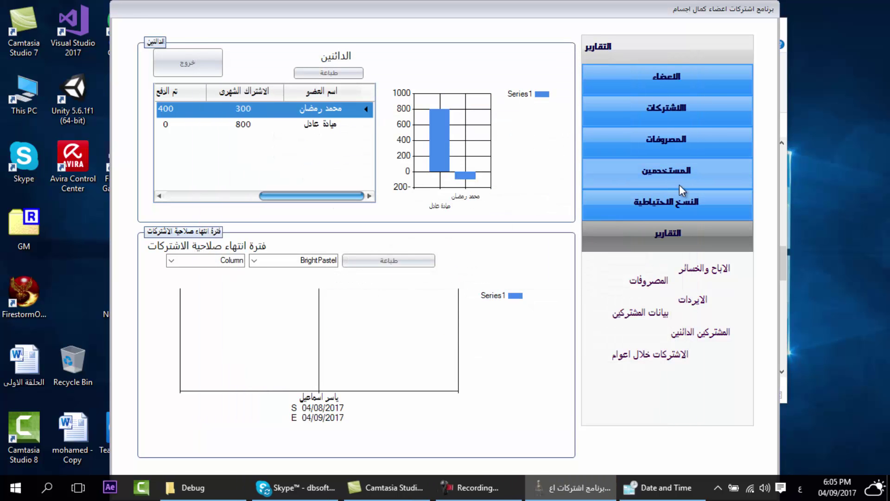
- Switch the sidebar from the reports list to the subscription options
{"action": "left_click", "coordinate": [687, 115]}
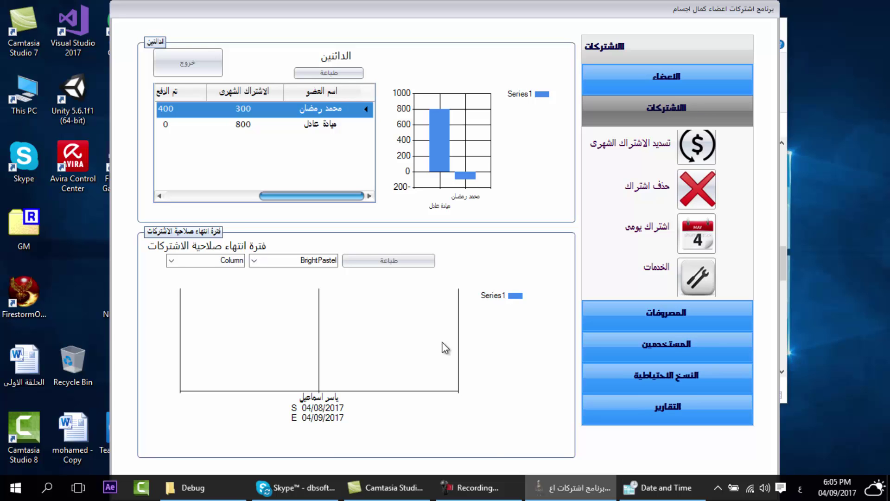
{"action": "left_click", "coordinate": [483, 484]}
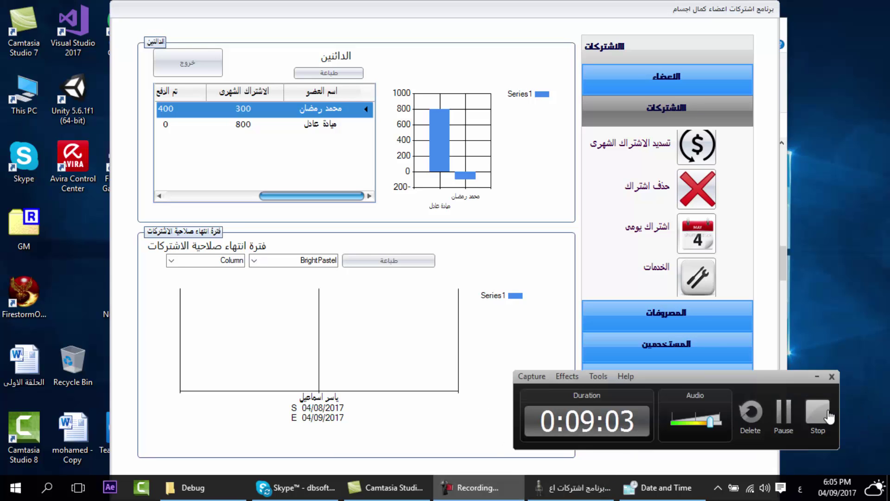